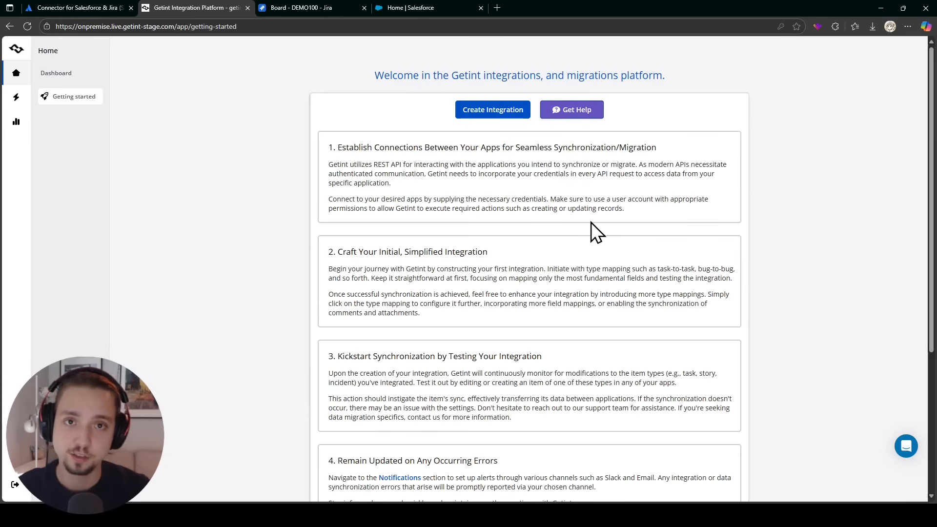
Step: Start creating a new integration
{"action": "left_click", "coordinate": [510, 119]}
{"action": "left_click", "coordinate": [372, 213]}
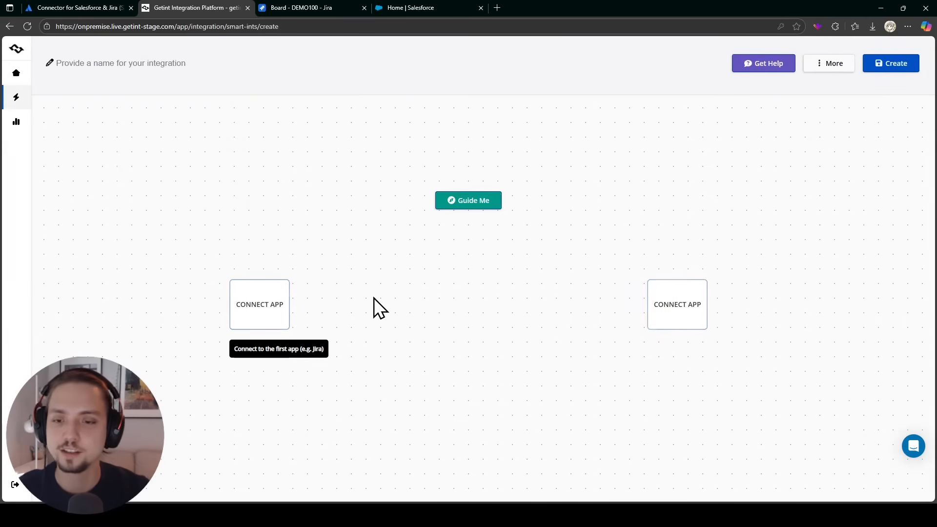
{"action": "left_click", "coordinate": [263, 317]}
{"action": "left_click", "coordinate": [769, 260]}
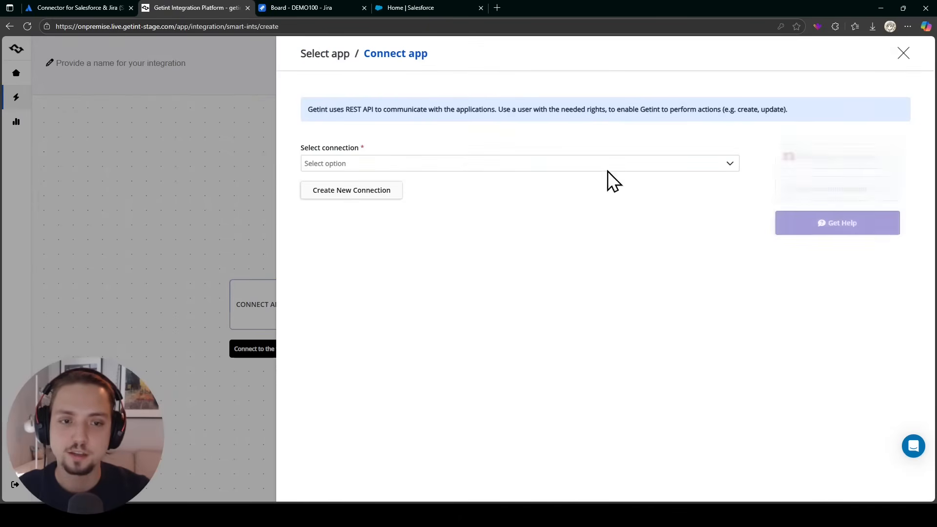
{"action": "left_click", "coordinate": [398, 190]}
{"action": "left_click", "coordinate": [391, 208]}
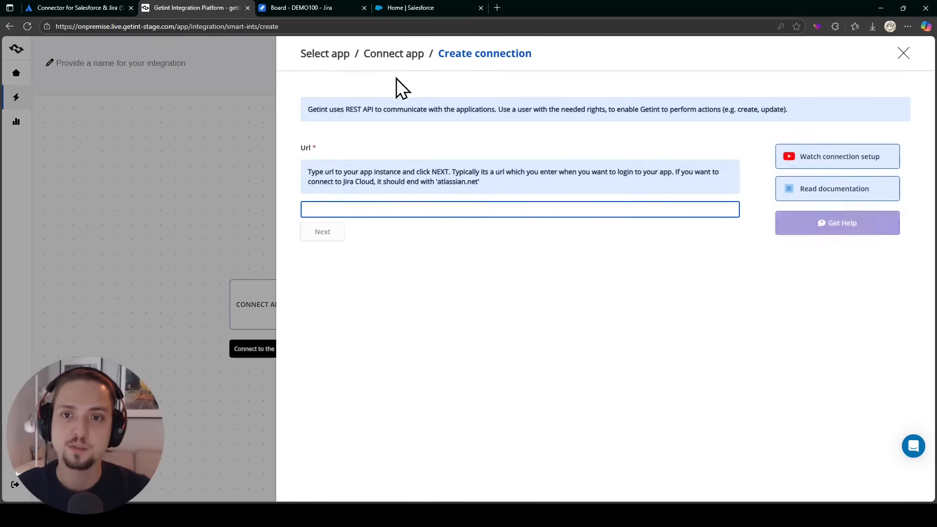
{"action": "left_click", "coordinate": [312, 8]}
{"action": "left_click", "coordinate": [256, 26]}
{"action": "left_click_drag", "start_coordinate": [182, 26], "coordinate": [104, 26]}
{"action": "key", "text": "ctrl+c"}
{"action": "left_click", "coordinate": [195, 8]}
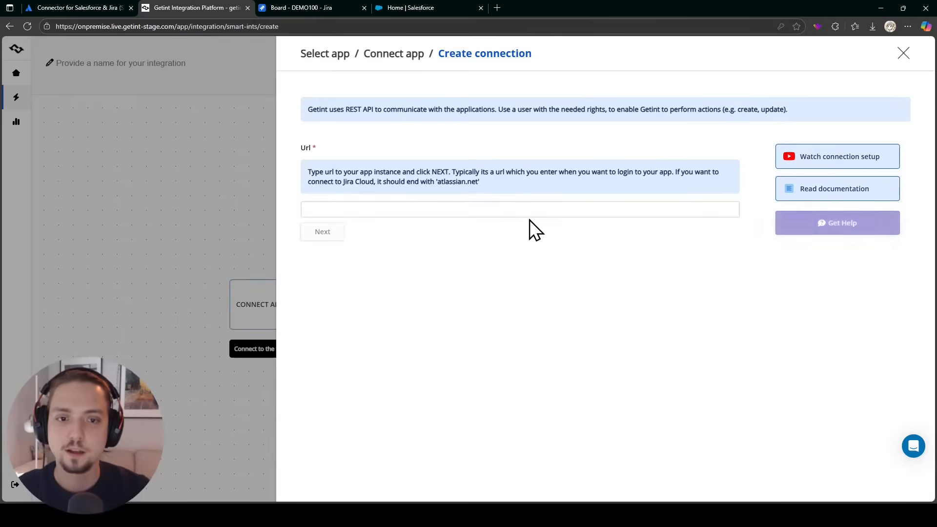
{"action": "left_click", "coordinate": [451, 208]}
{"action": "key", "text": "ctrl+v"}
{"action": "left_click", "coordinate": [340, 233]}
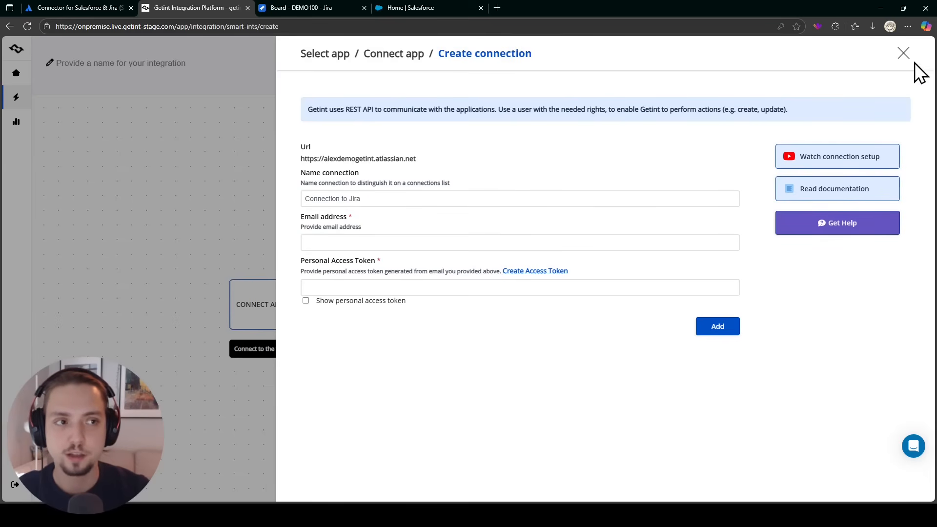
{"action": "left_click", "coordinate": [903, 53]}
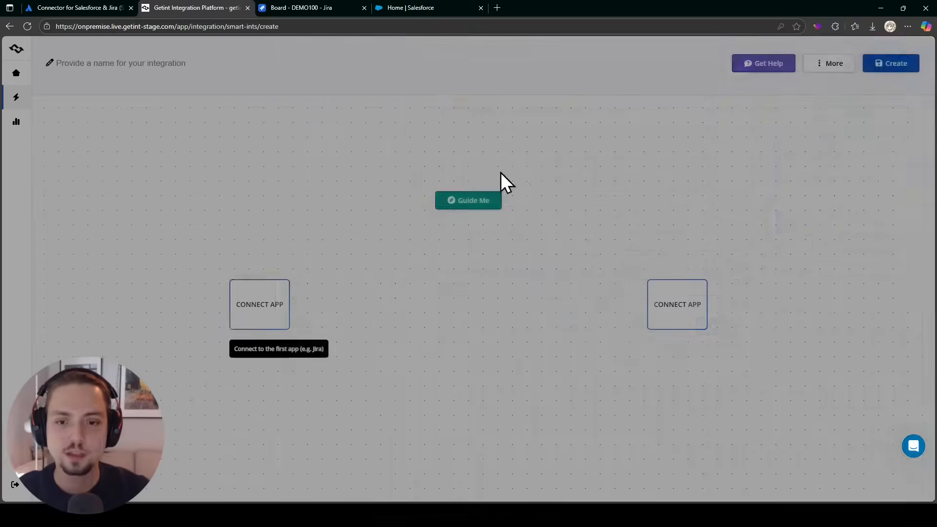
Step: Connect Jira as the first app through its existing saved connection, using the Getint Academy project
{"action": "left_click", "coordinate": [268, 300]}
{"action": "left_click", "coordinate": [774, 271]}
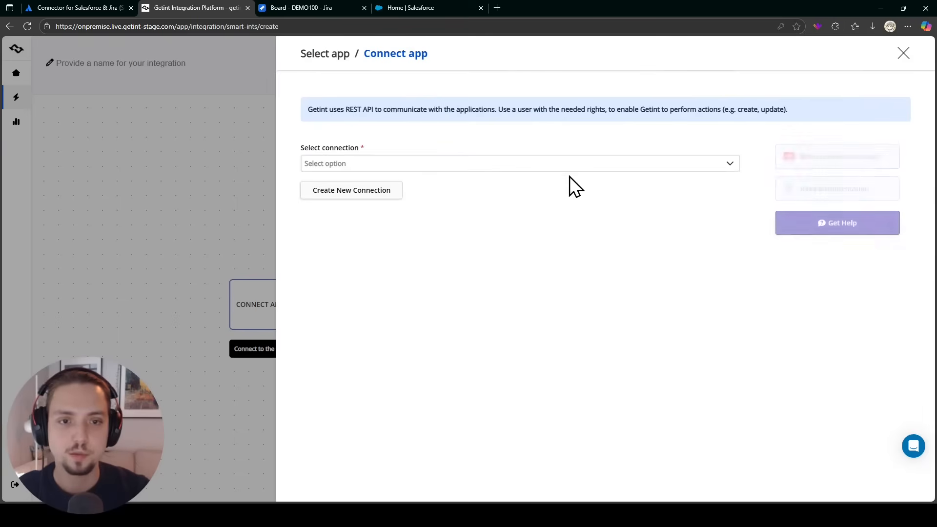
{"action": "left_click", "coordinate": [459, 162]}
{"action": "left_click", "coordinate": [361, 216]}
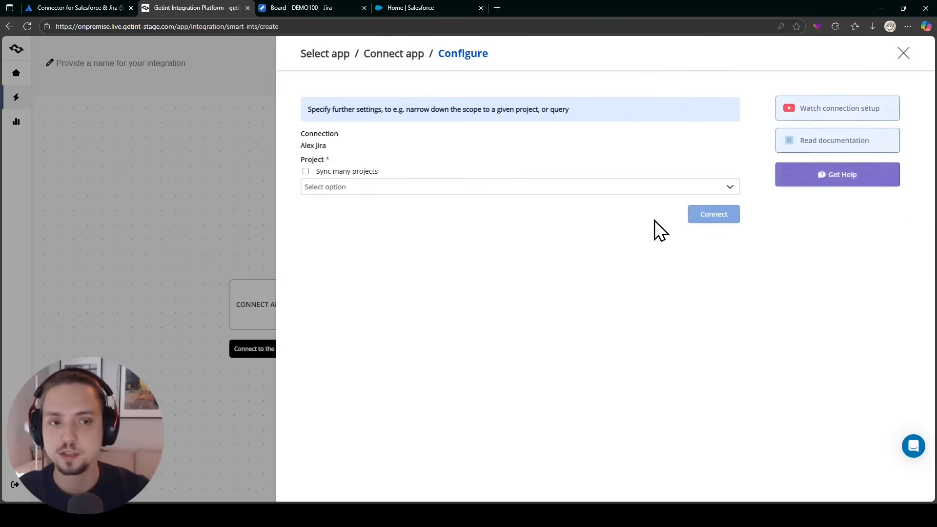
{"action": "left_click", "coordinate": [656, 189]}
{"action": "left_click", "coordinate": [368, 250]}
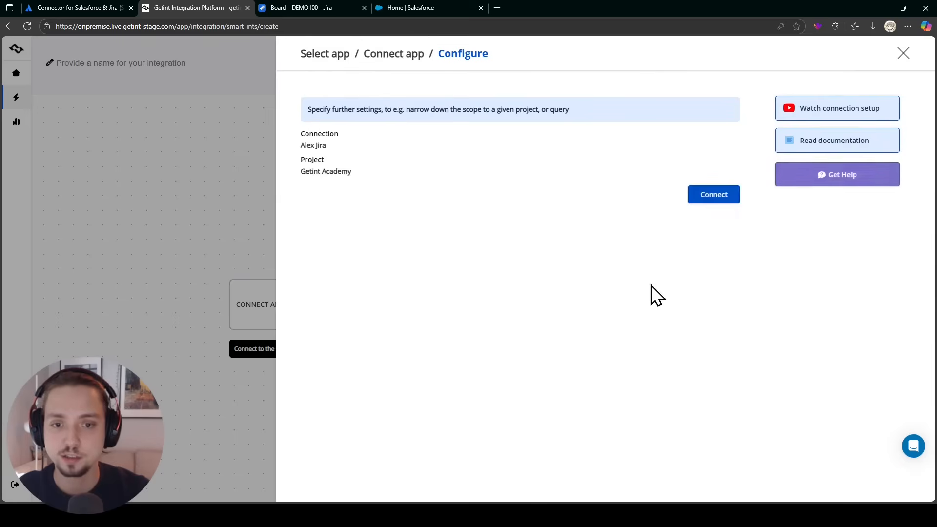
{"action": "left_click", "coordinate": [719, 197]}
{"action": "left_click", "coordinate": [595, 308]}
{"action": "left_click", "coordinate": [784, 295]}
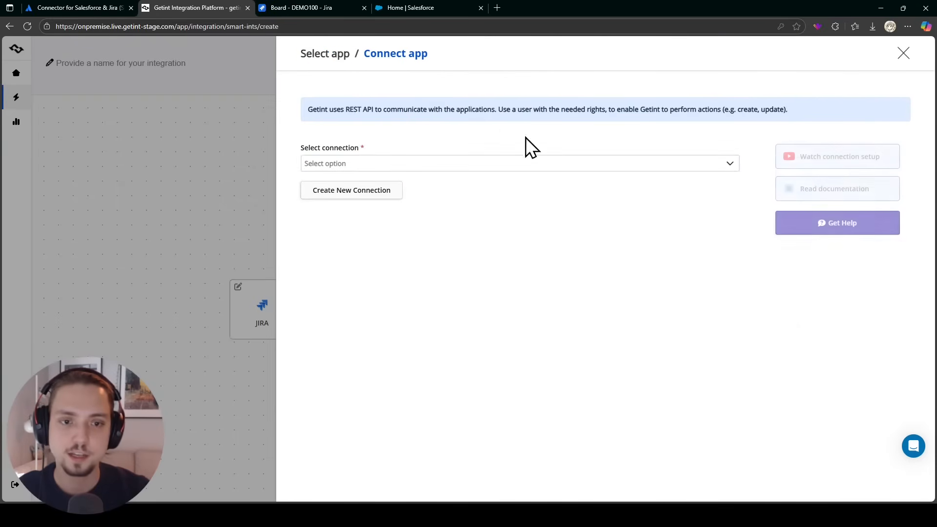
{"action": "left_click", "coordinate": [385, 8]}
{"action": "left_click", "coordinate": [221, 2]}
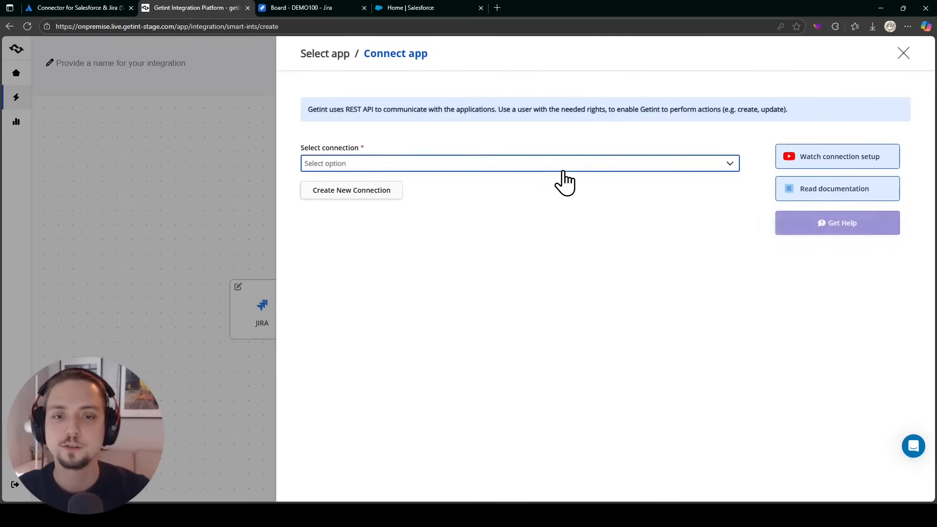
{"action": "left_click", "coordinate": [441, 167]}
{"action": "left_click", "coordinate": [464, 142]}
{"action": "left_click", "coordinate": [391, 198]}
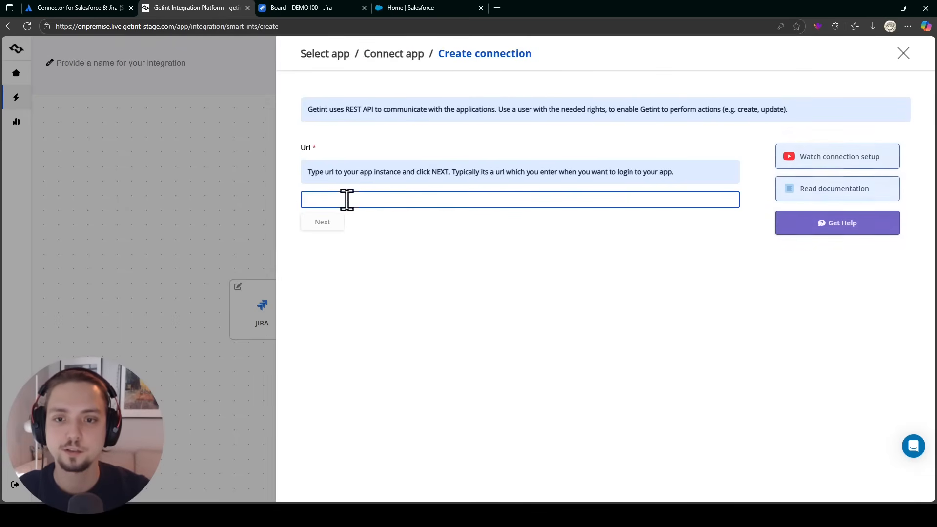
{"action": "key", "text": "ctrl+v"}
{"action": "left_click", "coordinate": [335, 234]}
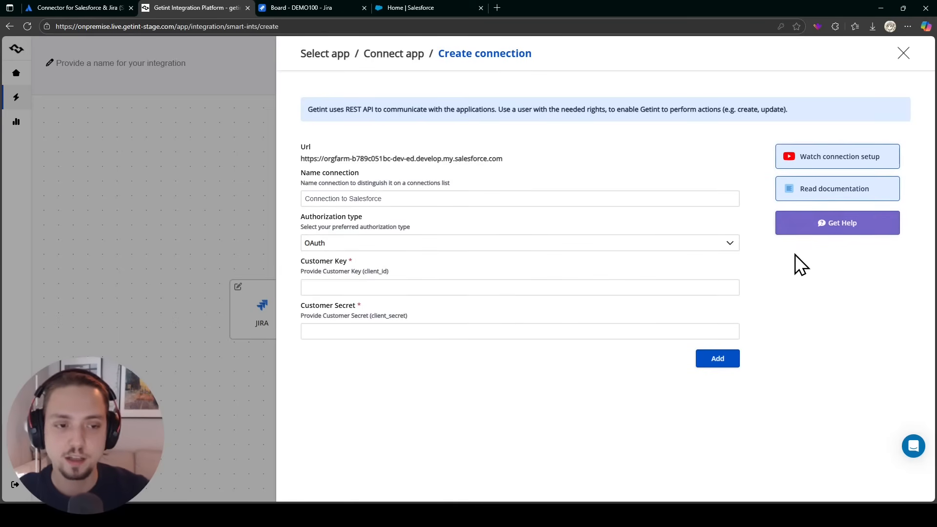
{"action": "left_click", "coordinate": [905, 53]}
Step: Connect Salesforce as the second app through its existing saved connection, without an additional query
{"action": "left_click", "coordinate": [619, 292]}
{"action": "left_click", "coordinate": [787, 293]}
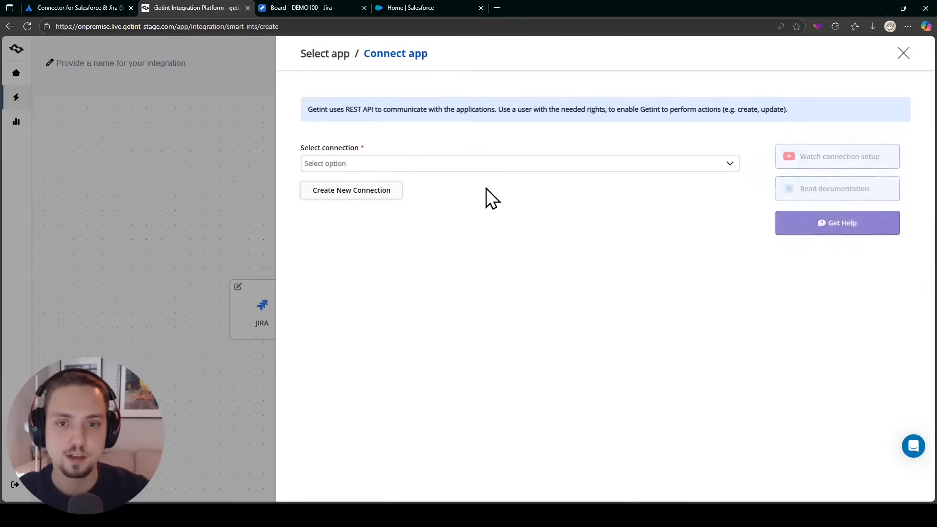
{"action": "left_click", "coordinate": [466, 163]}
{"action": "left_click", "coordinate": [366, 233]}
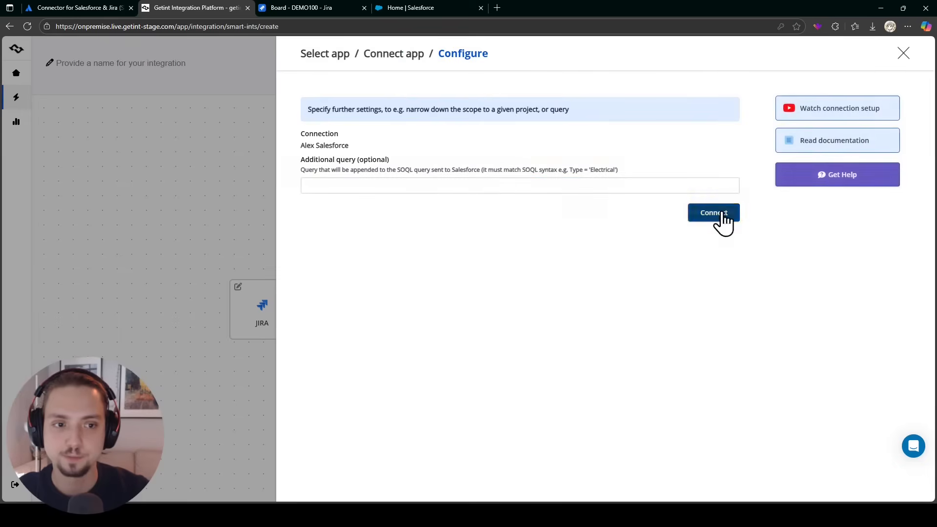
{"action": "left_click", "coordinate": [719, 221]}
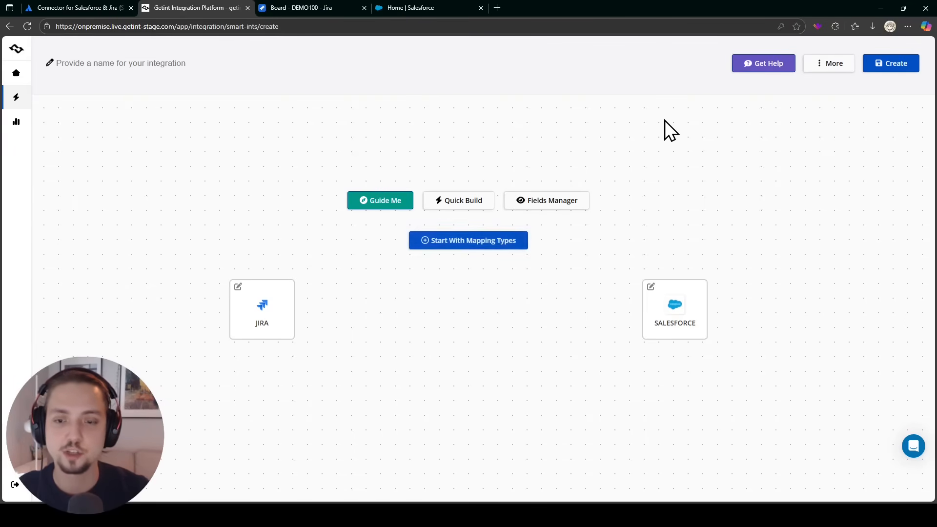
Step: Generate the integration with Quick Build and delete the suggested Title (Summary)–Name field mapping
{"action": "left_click", "coordinate": [473, 205]}
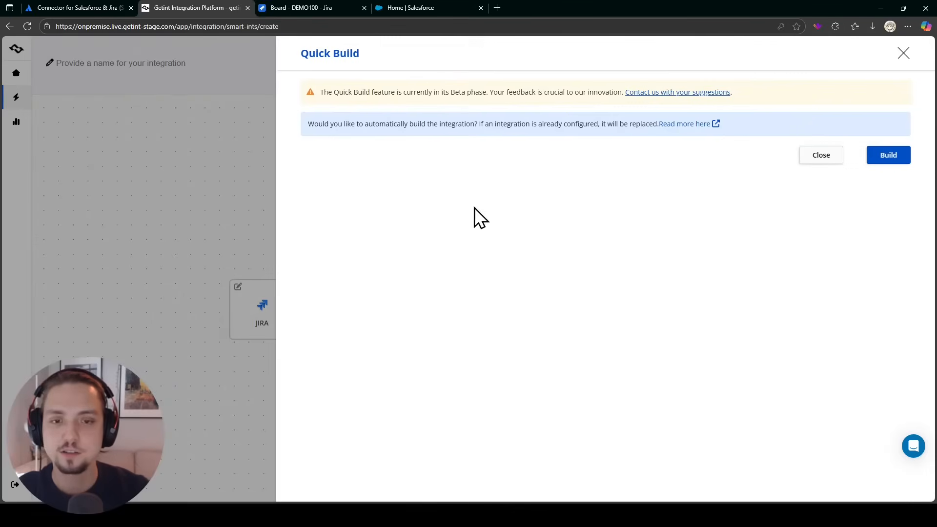
{"action": "left_click", "coordinate": [891, 151]}
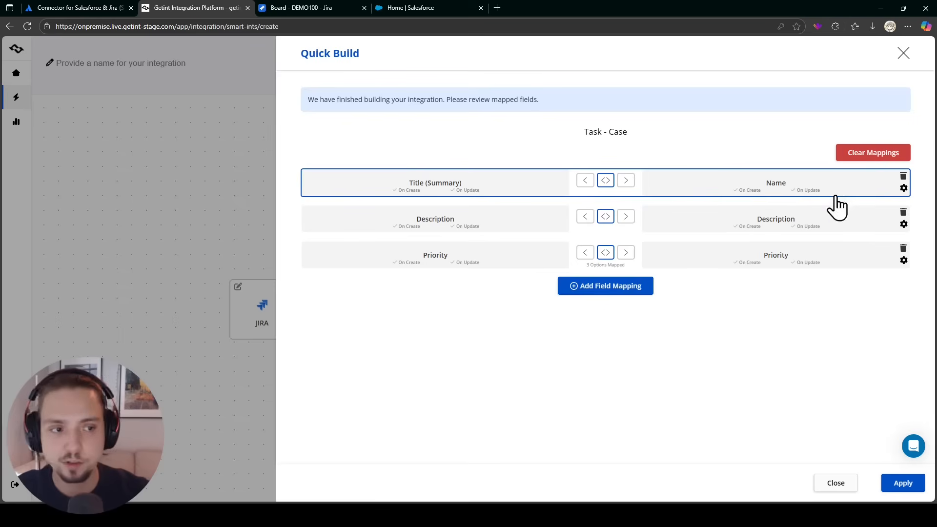
{"action": "left_click", "coordinate": [903, 176]}
Step: Add a field mapping that synchronizes Jira's Title (Summary) with Salesforce's Subject
{"action": "left_click", "coordinate": [632, 248]}
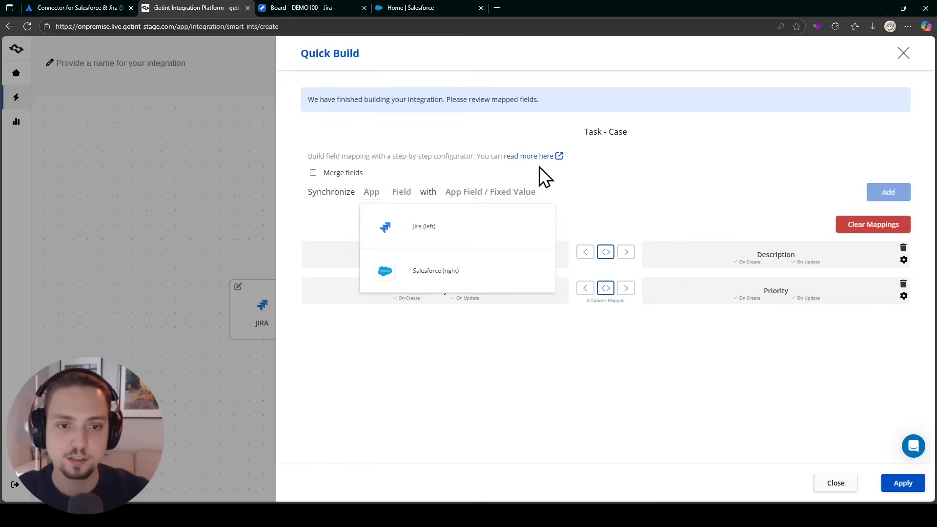
{"action": "left_click", "coordinate": [466, 224]}
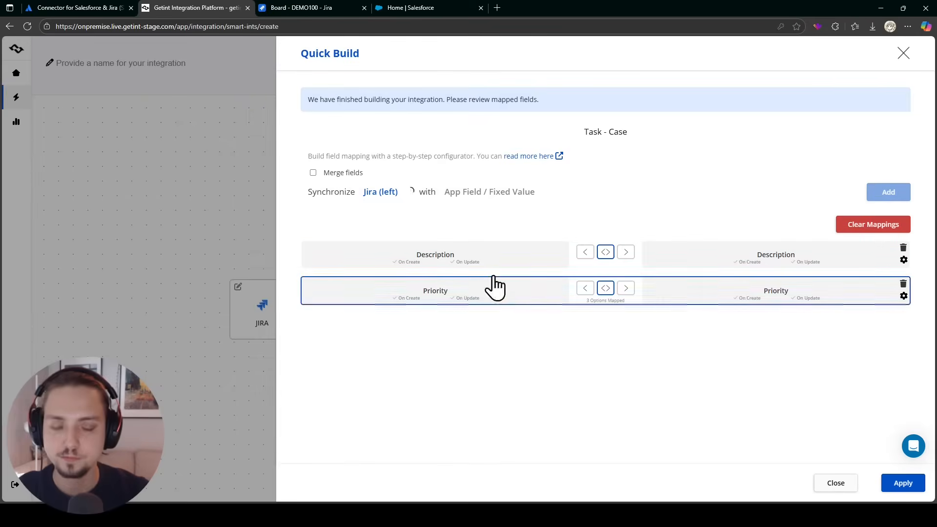
{"action": "type", "text": "tit"}
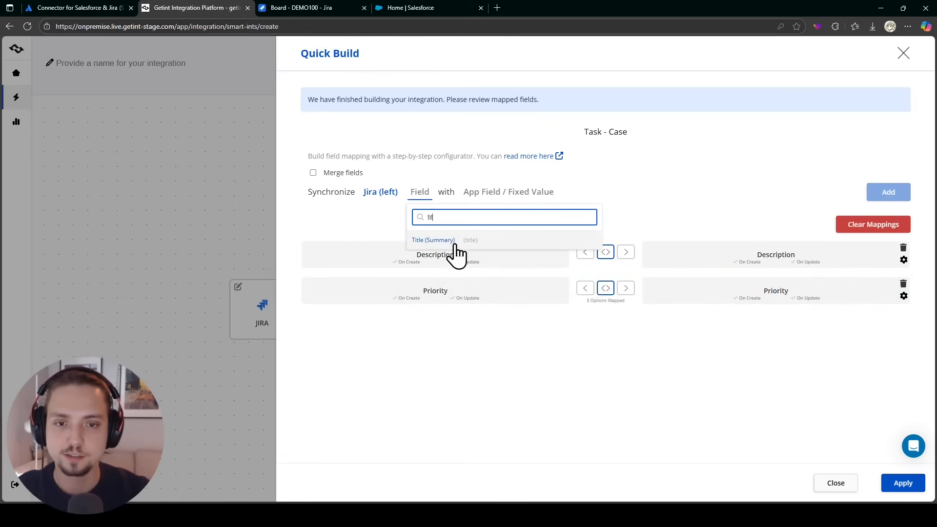
{"action": "left_click", "coordinate": [452, 244]}
{"action": "left_click", "coordinate": [531, 214]}
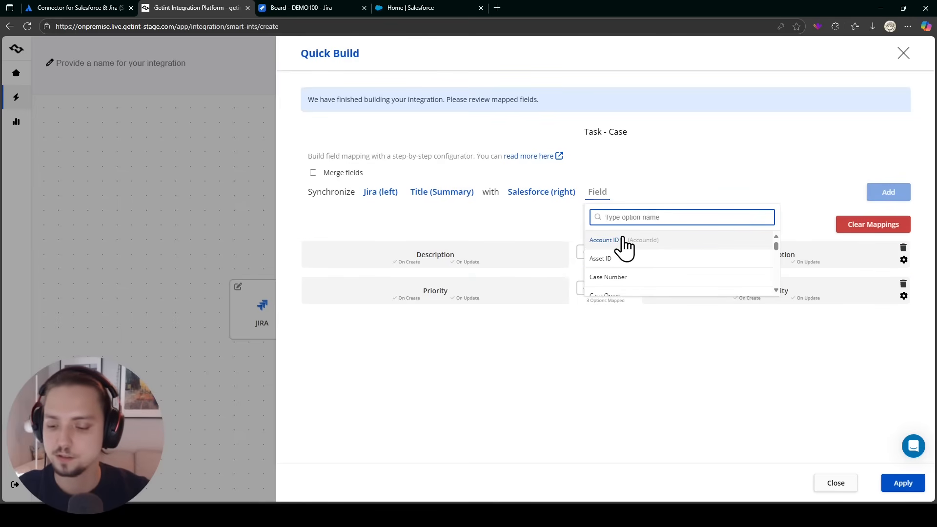
{"action": "type", "text": "subj"}
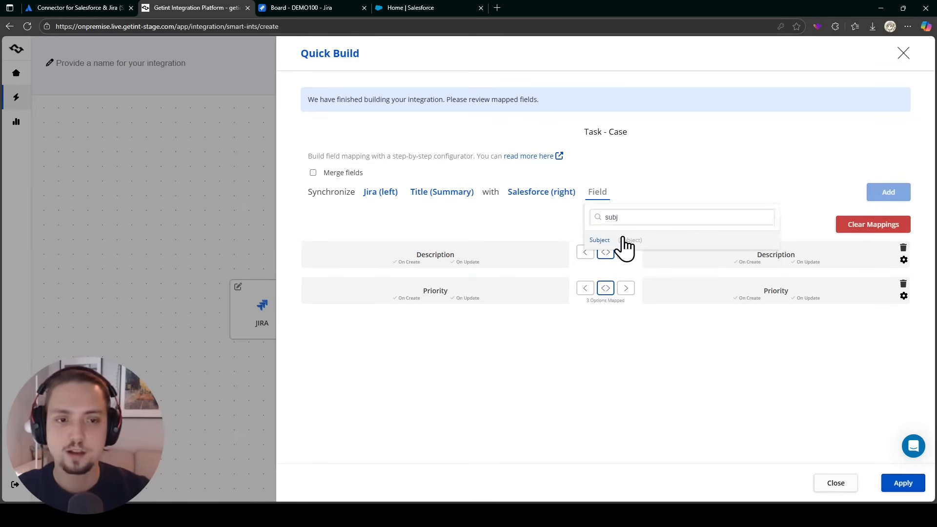
{"action": "left_click", "coordinate": [621, 242]}
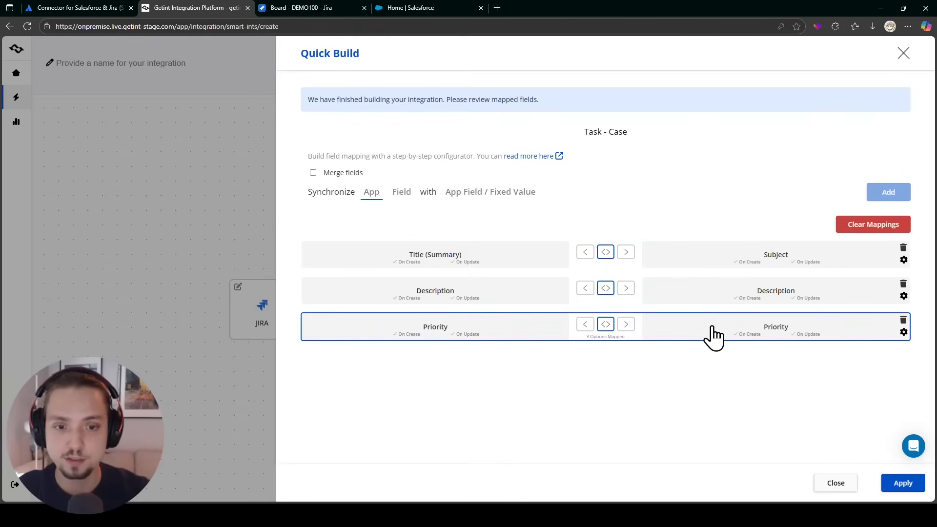
Step: In the Priority field mapping, add Jira's Lowest option to the pair mapped to Salesforce's Low
{"action": "left_click", "coordinate": [712, 329]}
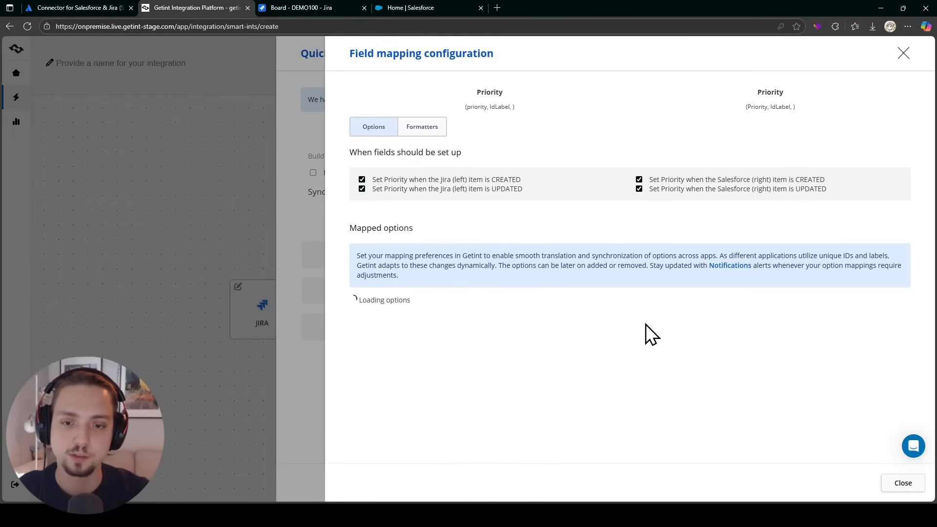
{"action": "scroll", "coordinate": [636, 203], "scroll_direction": "down", "scroll_amount": 3}
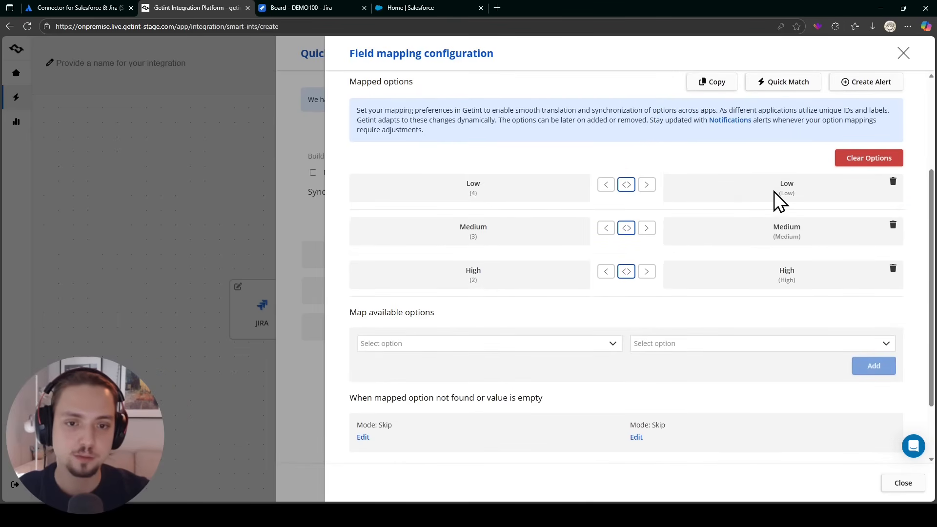
{"action": "left_click", "coordinate": [603, 343]}
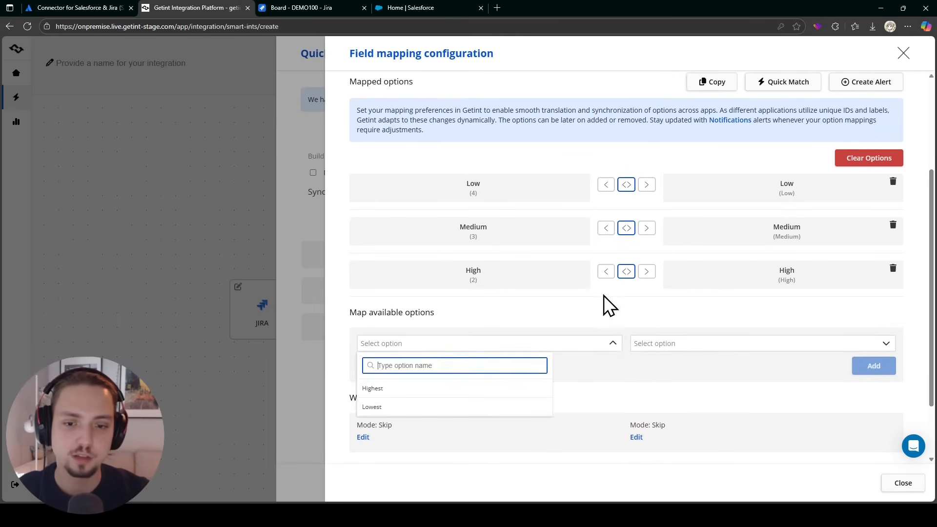
{"action": "scroll", "coordinate": [601, 293], "scroll_direction": "down", "scroll_amount": 2}
{"action": "left_click", "coordinate": [456, 331]}
{"action": "scroll", "coordinate": [476, 266], "scroll_direction": "up", "scroll_amount": 3}
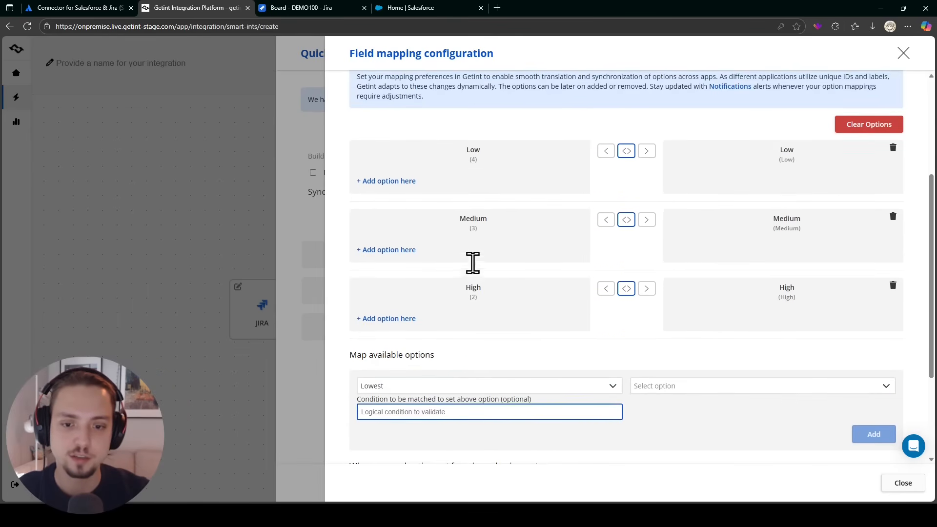
{"action": "left_click", "coordinate": [388, 182]}
Step: Add Jira's Highest priority to the pair mapped to Salesforce's High, and apply the Quick Build mappings
{"action": "left_click", "coordinate": [494, 338]}
{"action": "scroll", "coordinate": [414, 376], "scroll_direction": "down", "scroll_amount": 2}
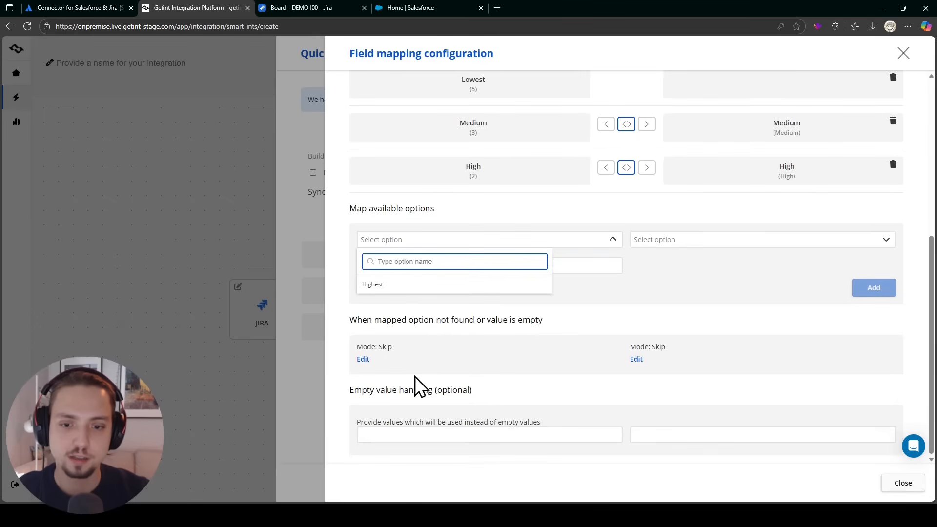
{"action": "left_click", "coordinate": [410, 285]}
{"action": "left_click", "coordinate": [405, 173]}
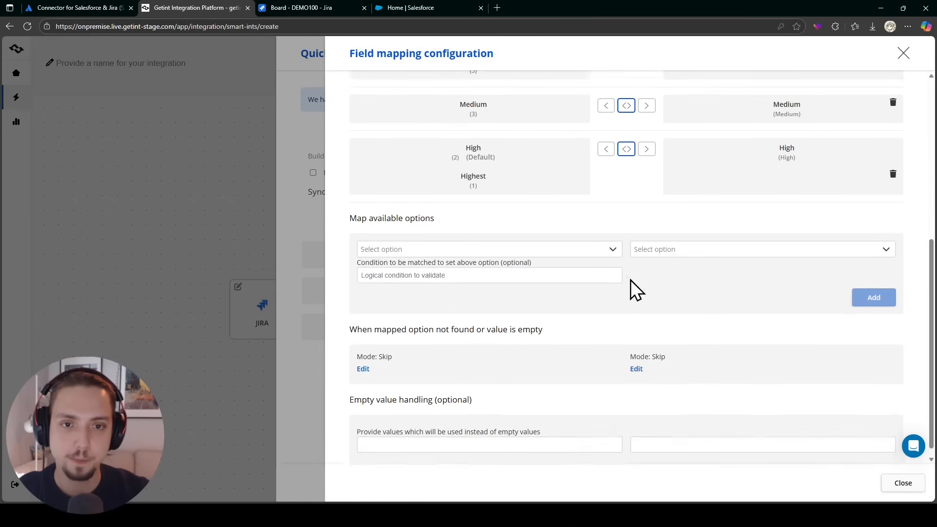
{"action": "scroll", "coordinate": [683, 341], "scroll_direction": "up", "scroll_amount": 5}
{"action": "scroll", "coordinate": [692, 371], "scroll_direction": "down", "scroll_amount": 2}
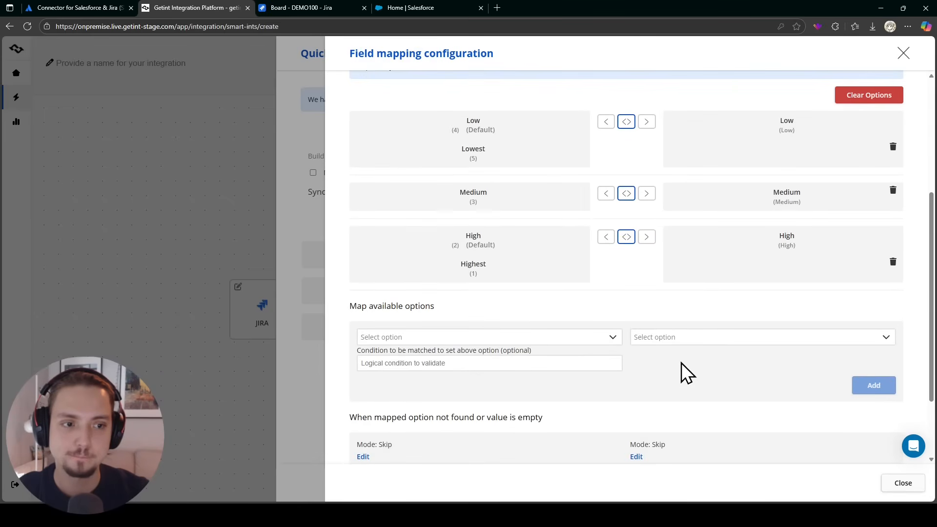
{"action": "scroll", "coordinate": [827, 420], "scroll_direction": "up", "scroll_amount": 4}
{"action": "left_click", "coordinate": [890, 483]}
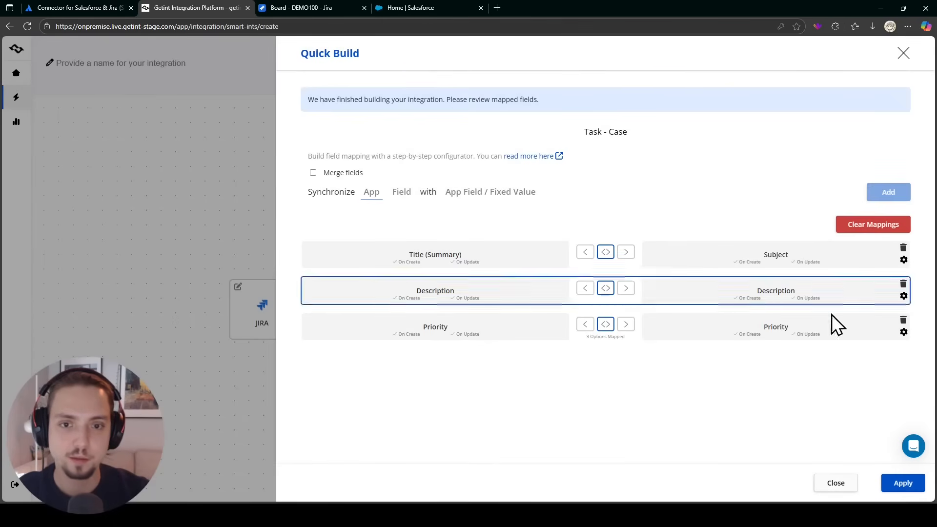
{"action": "left_click", "coordinate": [901, 485]}
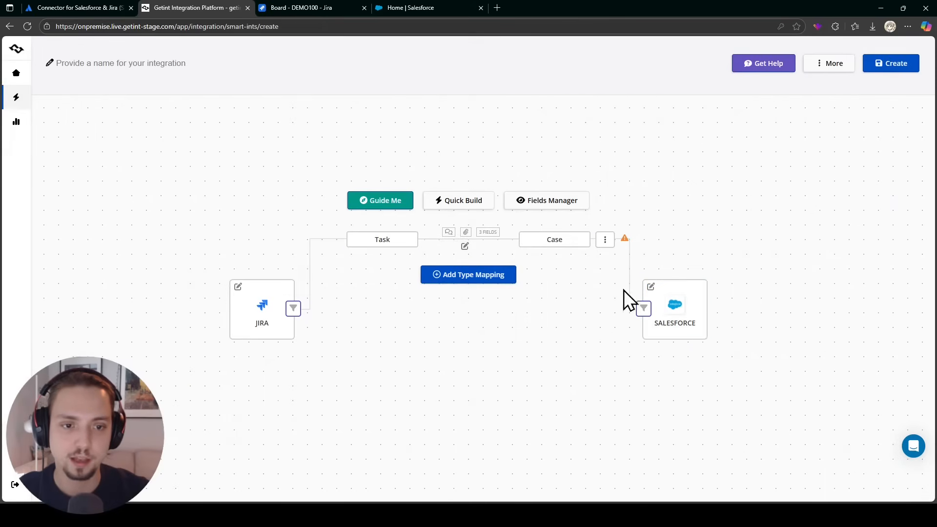
Step: Open the status settings of the Task–Case type mapping and check the field that represents the Salesforce status
{"action": "left_click", "coordinate": [569, 241]}
{"action": "left_click", "coordinate": [903, 55]}
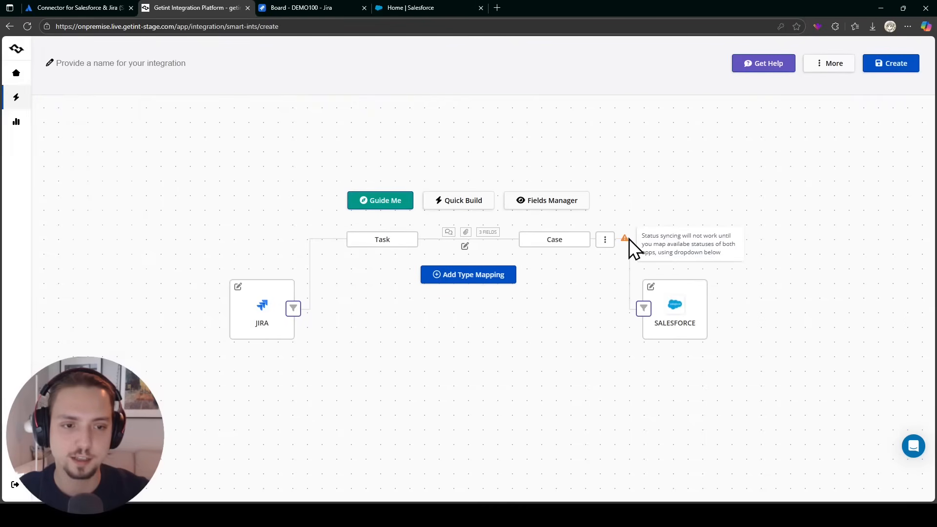
{"action": "left_click", "coordinate": [579, 246]}
{"action": "left_click", "coordinate": [382, 113]}
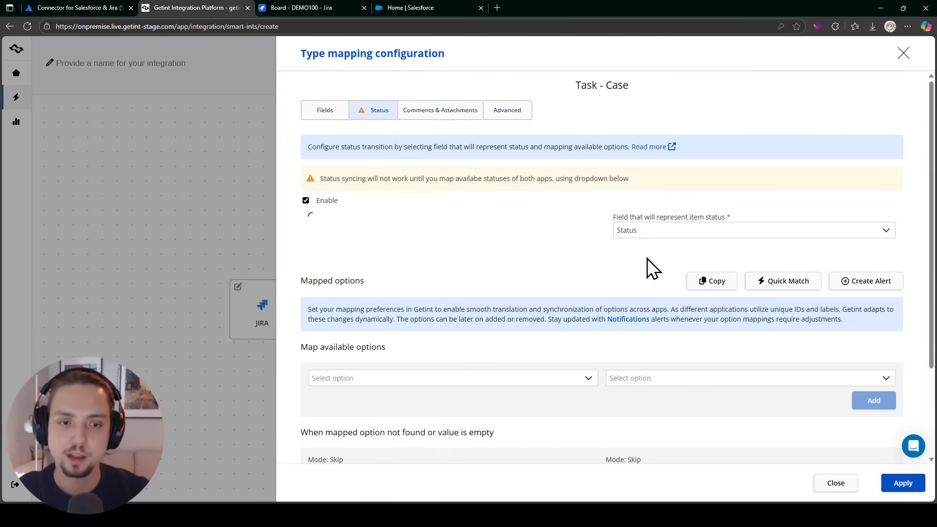
{"action": "left_click", "coordinate": [656, 232]}
{"action": "left_click", "coordinate": [660, 237]}
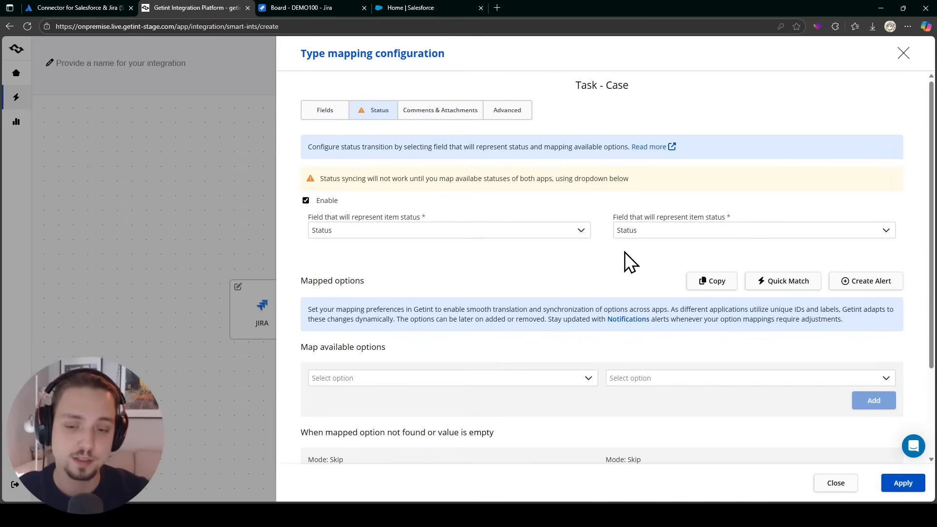
Step: Add a status option mapping between Jira's To Do and Salesforce's New
{"action": "scroll", "coordinate": [512, 335], "scroll_direction": "down", "scroll_amount": 1}
{"action": "left_click", "coordinate": [512, 329]}
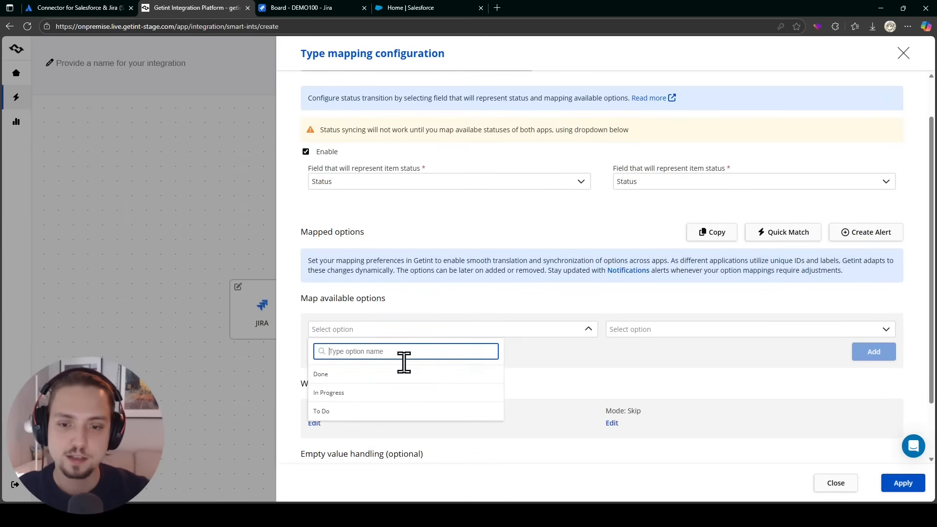
{"action": "left_click", "coordinate": [384, 411]}
{"action": "left_click", "coordinate": [627, 329]}
{"action": "left_click", "coordinate": [656, 412]}
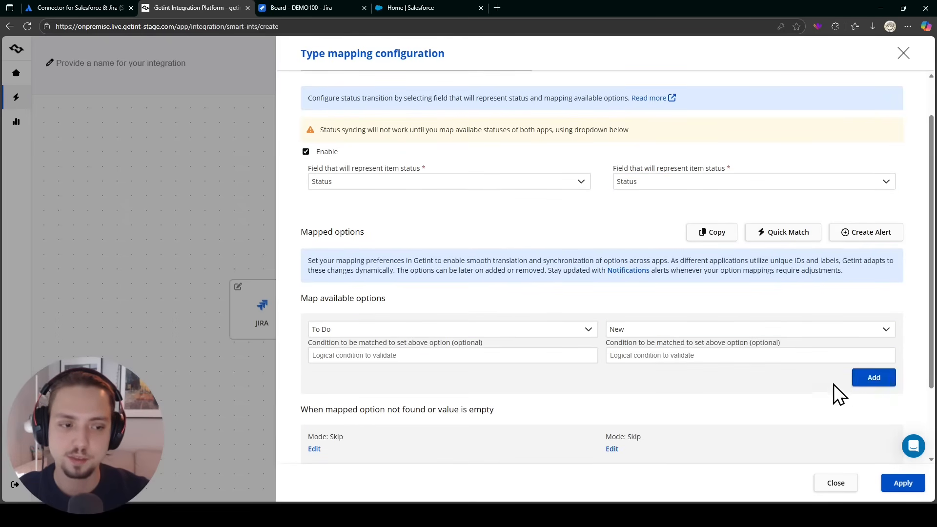
{"action": "left_click", "coordinate": [860, 379]}
Step: Add a status option mapping between Jira's In Progress and Salesforce's Working
{"action": "left_click", "coordinate": [521, 401]}
{"action": "scroll", "coordinate": [390, 395], "scroll_direction": "down", "scroll_amount": 2}
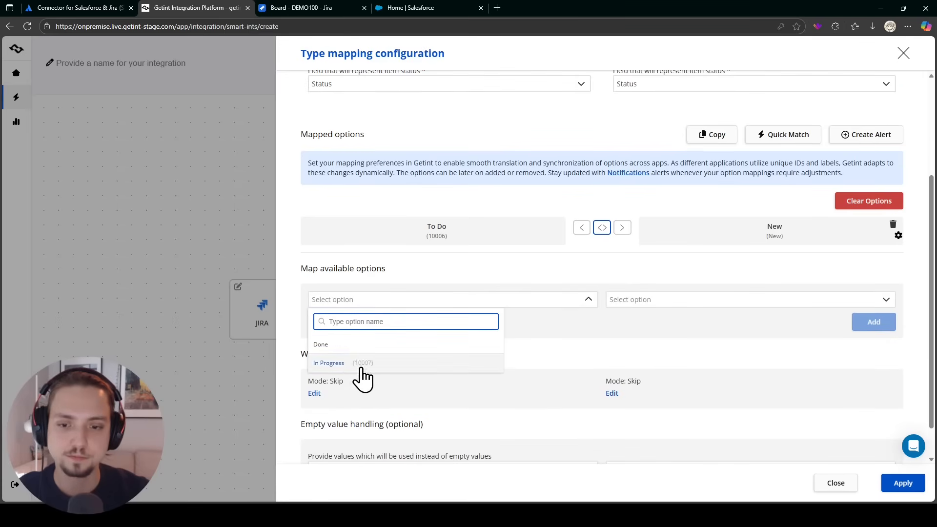
{"action": "left_click", "coordinate": [361, 362]}
{"action": "left_click", "coordinate": [630, 326]}
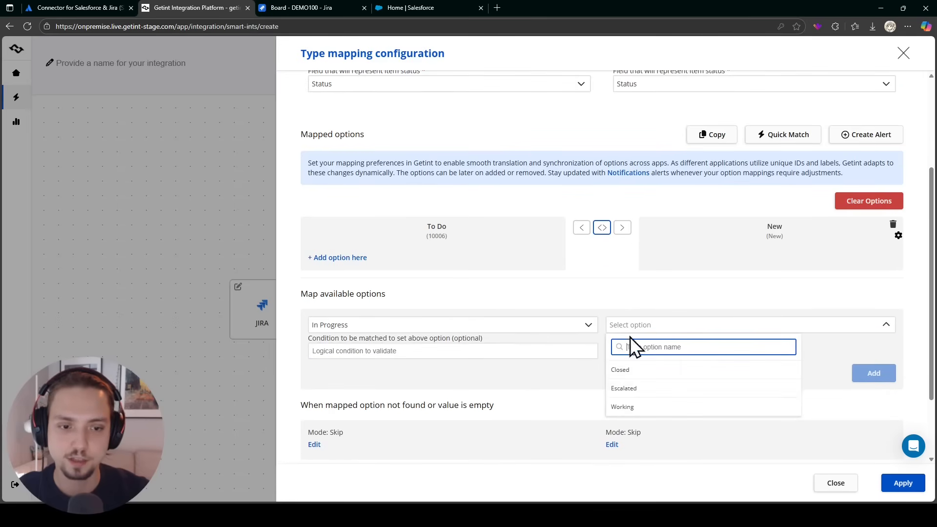
{"action": "left_click", "coordinate": [649, 407]}
Step: Add a status option mapping between Jira's Done and Salesforce's Closed
{"action": "left_click", "coordinate": [561, 342]}
{"action": "left_click", "coordinate": [360, 388]}
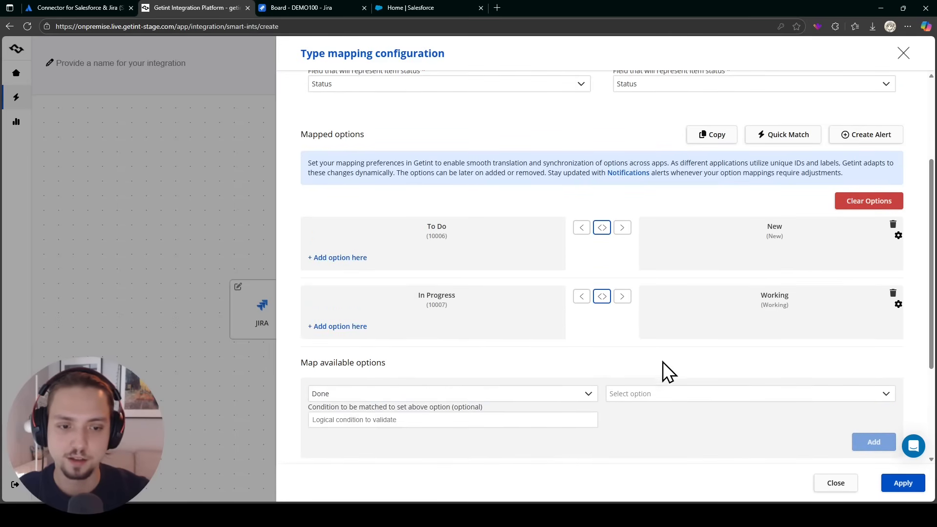
{"action": "left_click", "coordinate": [634, 393]}
{"action": "scroll", "coordinate": [629, 433], "scroll_direction": "down", "scroll_amount": 1}
{"action": "left_click", "coordinate": [683, 389]}
{"action": "left_click", "coordinate": [873, 392]}
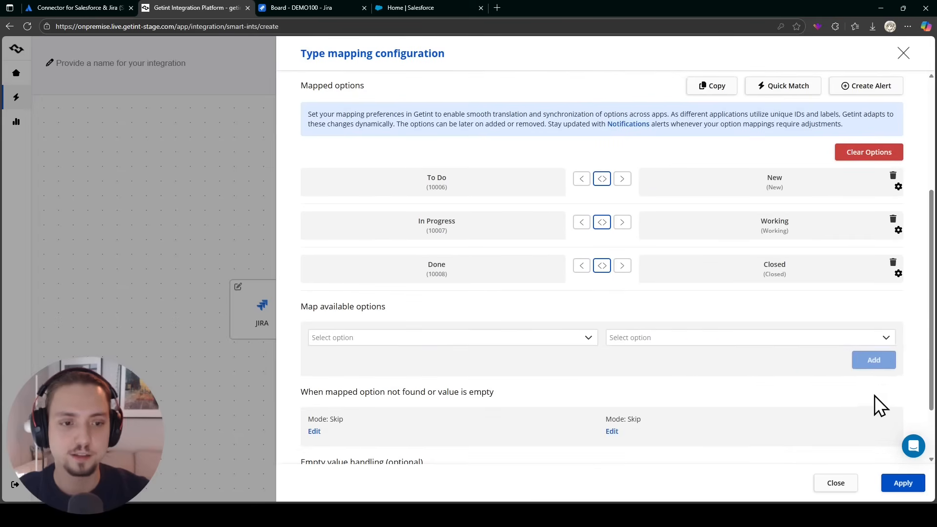
Step: Add Salesforce's Escalated status to the pair that maps Jira's In Progress to Working
{"action": "left_click", "coordinate": [675, 345]}
{"action": "left_click", "coordinate": [668, 384]}
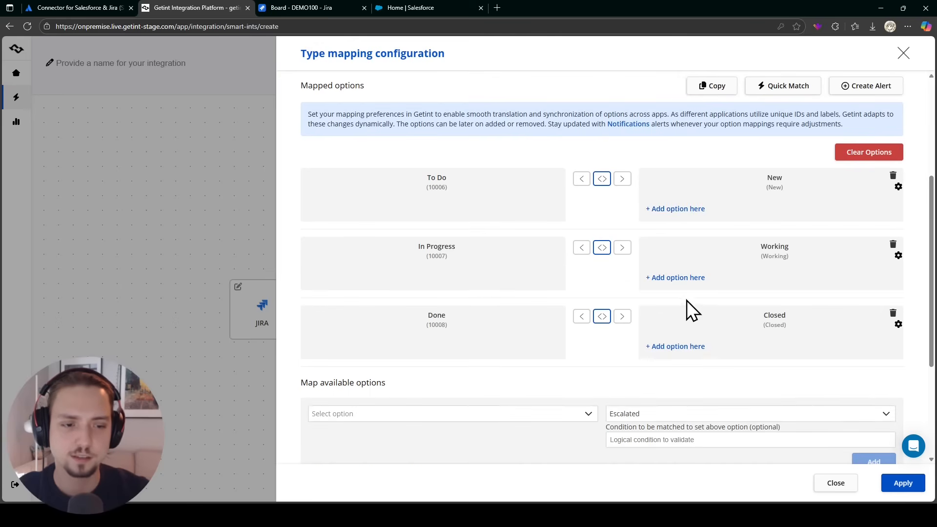
{"action": "left_click", "coordinate": [678, 277]}
{"action": "scroll", "coordinate": [675, 349], "scroll_direction": "up", "scroll_amount": 5}
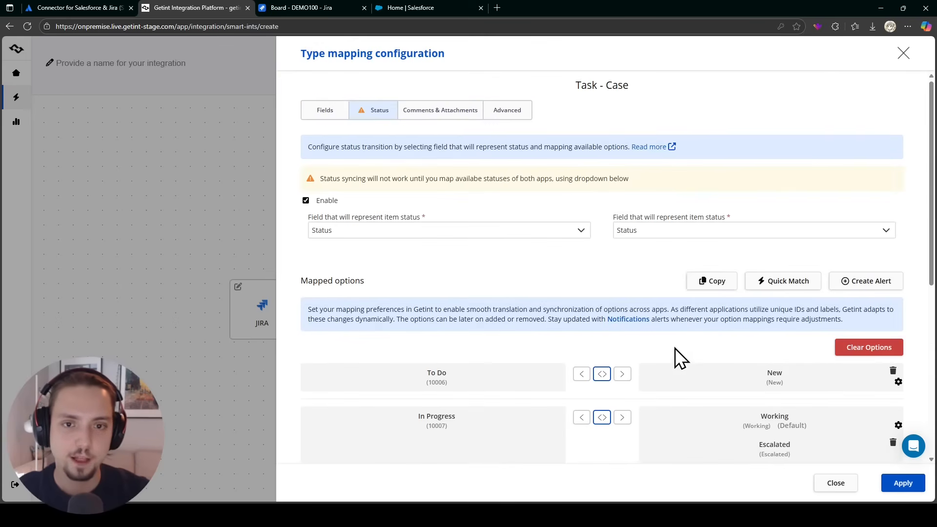
Step: Review the comment and attachment synchronization settings and apply the Task–Case type mapping configuration
{"action": "left_click", "coordinate": [409, 112]}
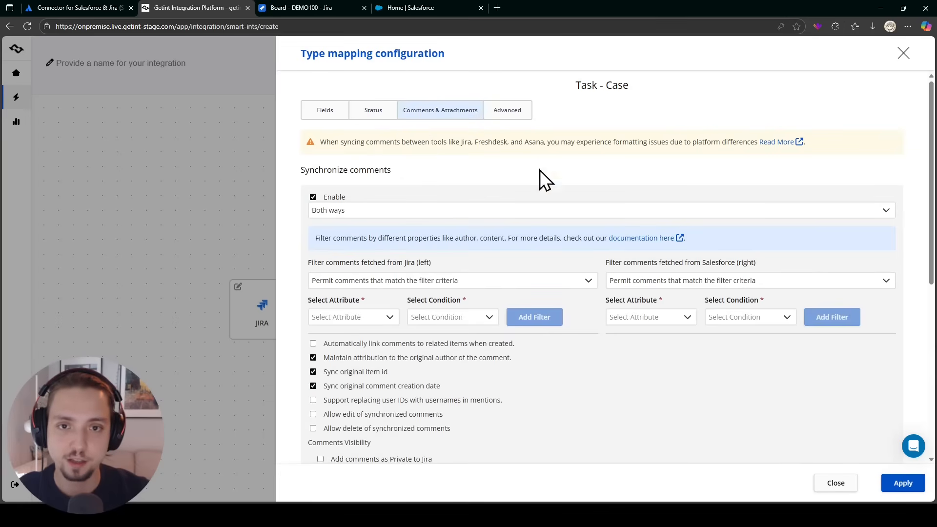
{"action": "scroll", "coordinate": [468, 281], "scroll_direction": "down", "scroll_amount": 1}
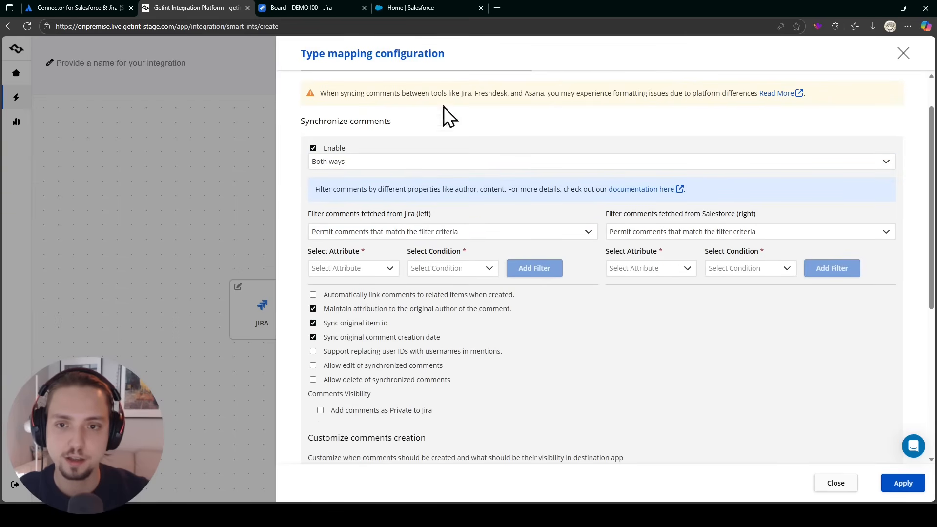
{"action": "scroll", "coordinate": [648, 397], "scroll_direction": "down", "scroll_amount": 5}
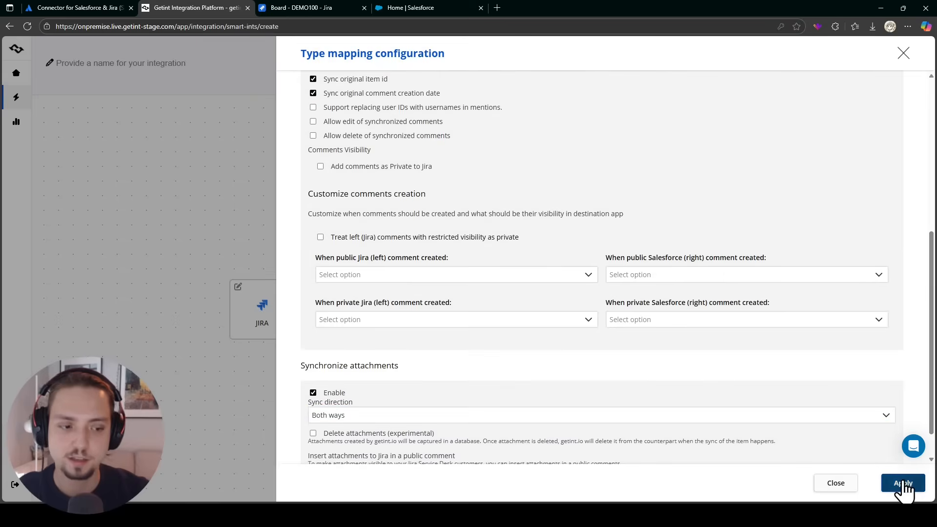
{"action": "left_click", "coordinate": [902, 482]}
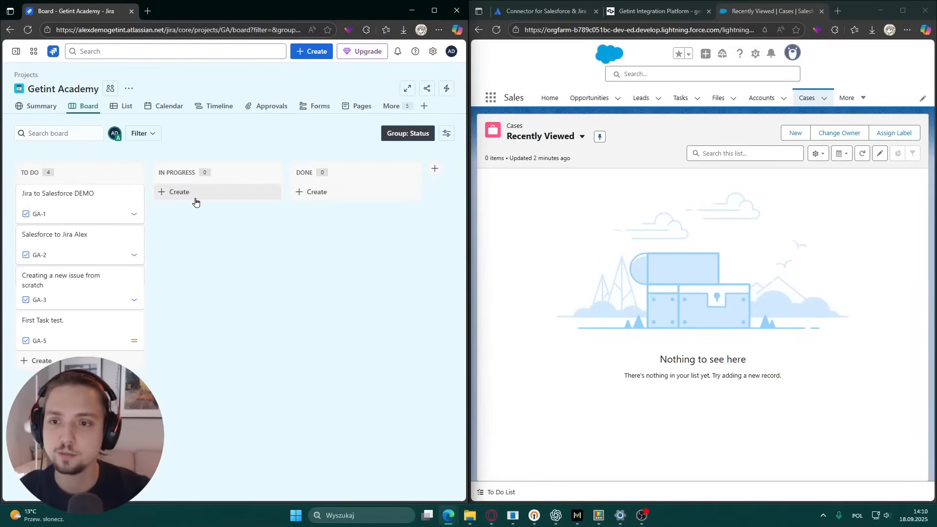
{"action": "left_click", "coordinate": [195, 200]}
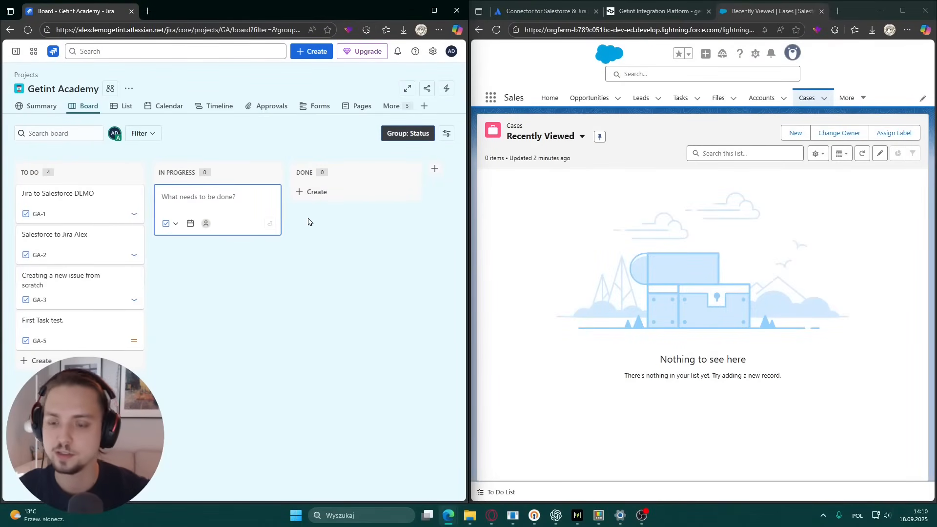
{"action": "type", "text": "Fi"}
{"action": "key", "text": "BackSpace"}
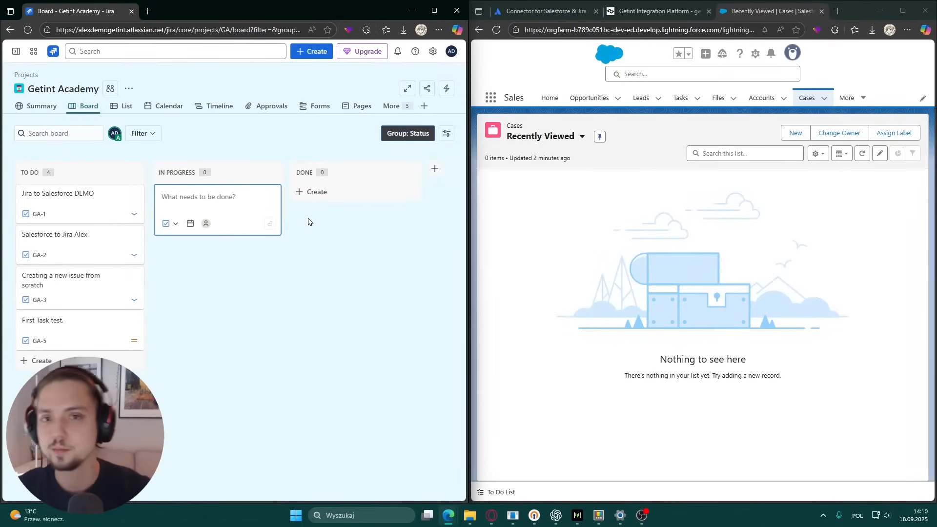
{"action": "left_click", "coordinate": [307, 222]}
Step: Start a new Jira task in the Getint Academy project with the initial status In Progress
{"action": "left_click", "coordinate": [312, 53]}
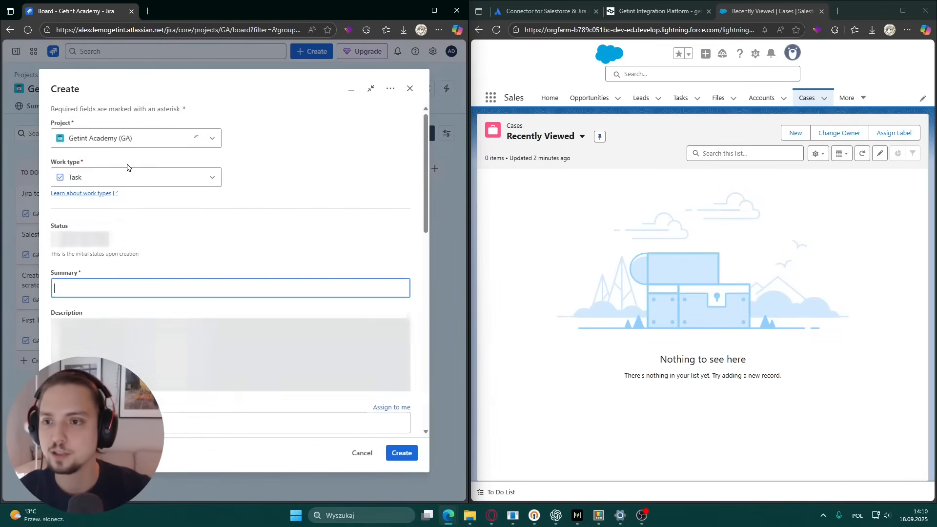
{"action": "scroll", "coordinate": [167, 188], "scroll_direction": "down", "scroll_amount": 1}
{"action": "left_click", "coordinate": [103, 237]}
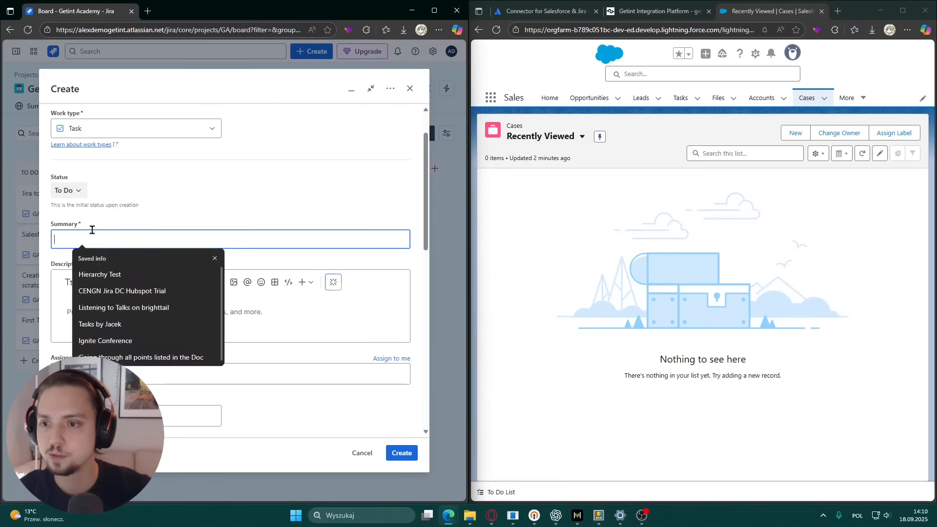
{"action": "left_click", "coordinate": [68, 190]}
{"action": "left_click", "coordinate": [81, 218]}
Step: Enter "First task to SF" as the task's summary and "1234" as its description
{"action": "left_click", "coordinate": [89, 237]}
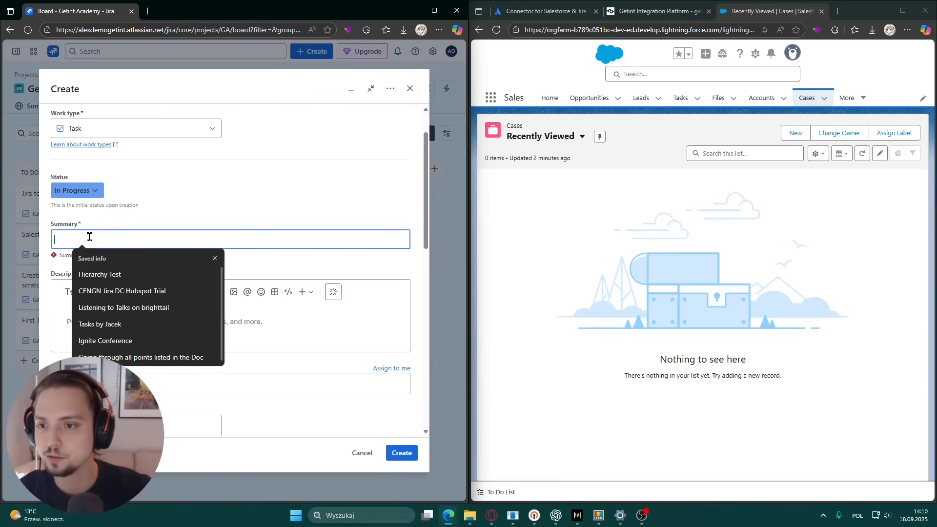
{"action": "type", "text": "First task"}
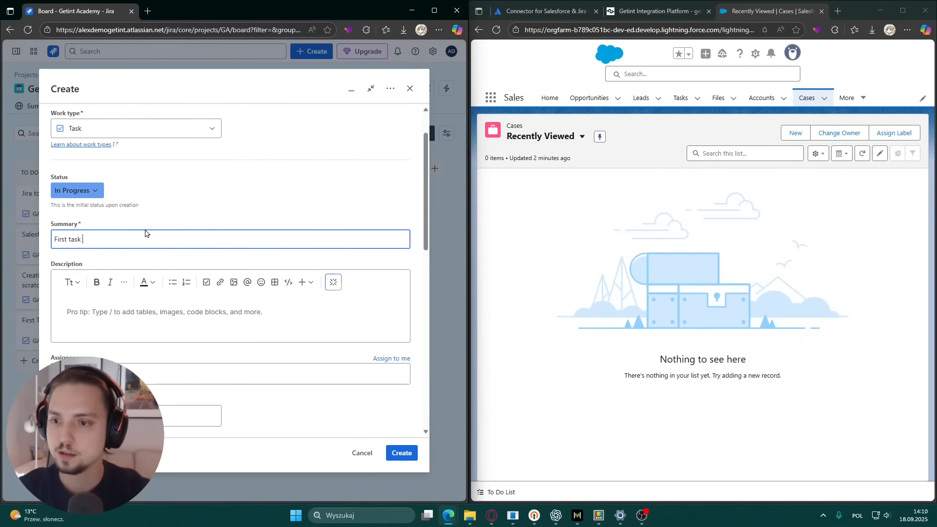
{"action": "type", "text": "SF"}
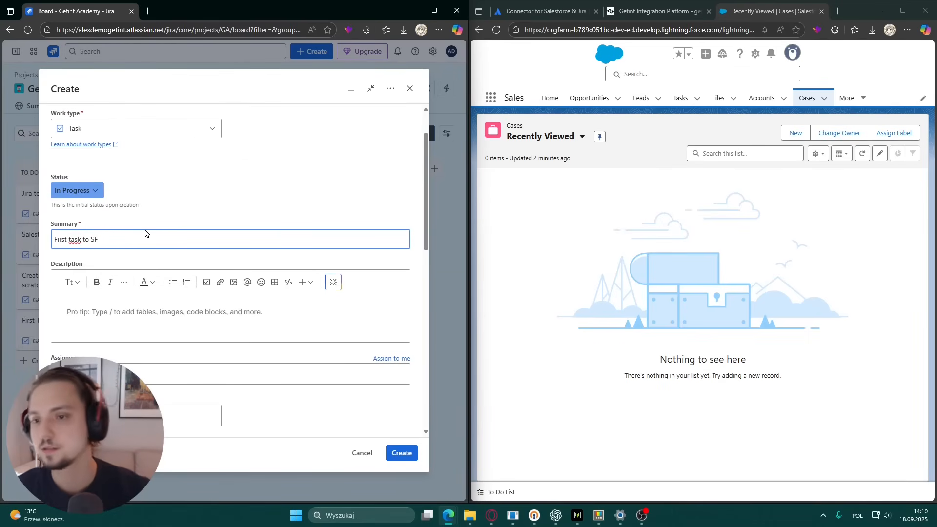
{"action": "left_click", "coordinate": [113, 307]}
{"action": "type", "text": "1234"}
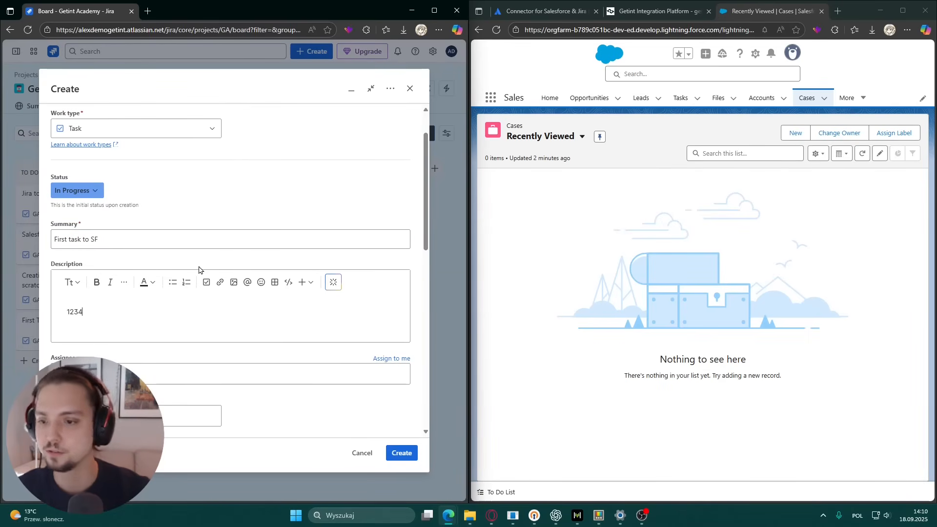
Step: Set the new task's priority to Low and create the task
{"action": "scroll", "coordinate": [199, 269], "scroll_direction": "down", "scroll_amount": 3}
{"action": "scroll", "coordinate": [195, 300], "scroll_direction": "down", "scroll_amount": 1}
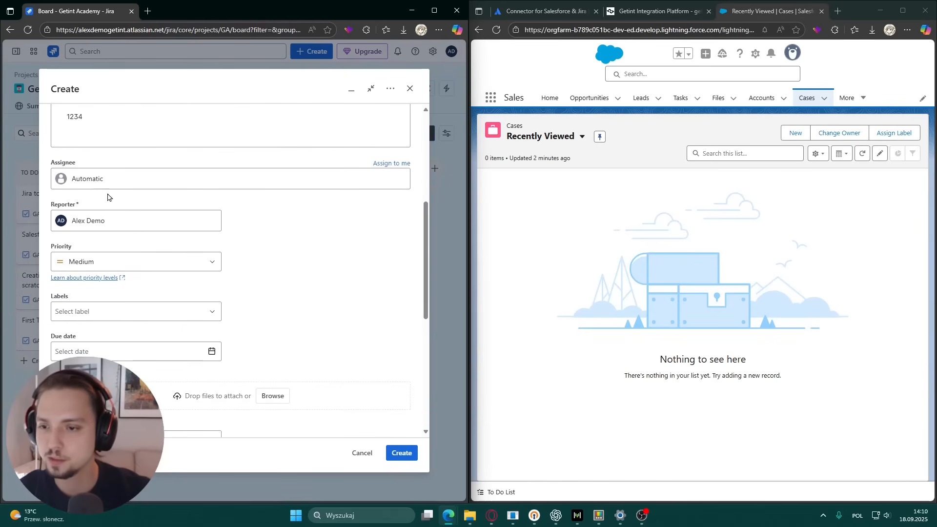
{"action": "left_click", "coordinate": [110, 258]}
{"action": "left_click", "coordinate": [118, 319]}
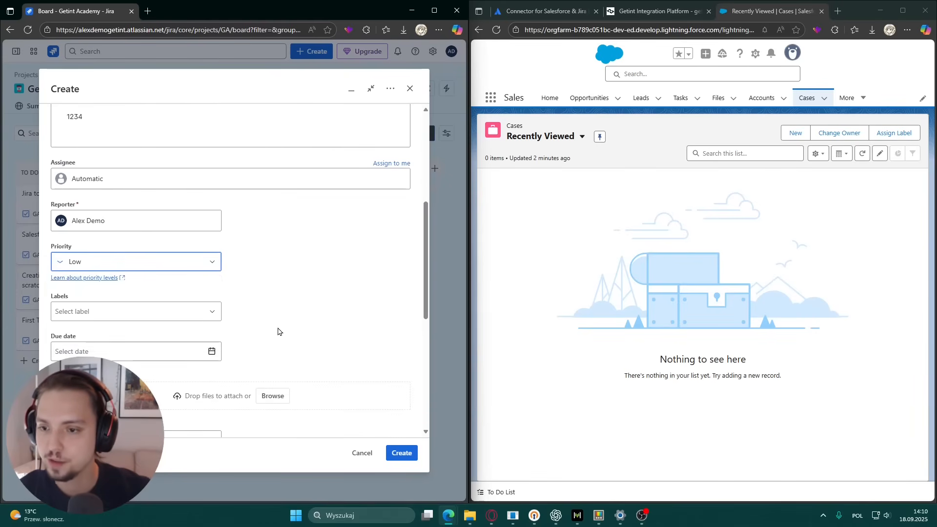
{"action": "scroll", "coordinate": [271, 330], "scroll_direction": "down", "scroll_amount": 3}
{"action": "scroll", "coordinate": [161, 335], "scroll_direction": "down", "scroll_amount": 3}
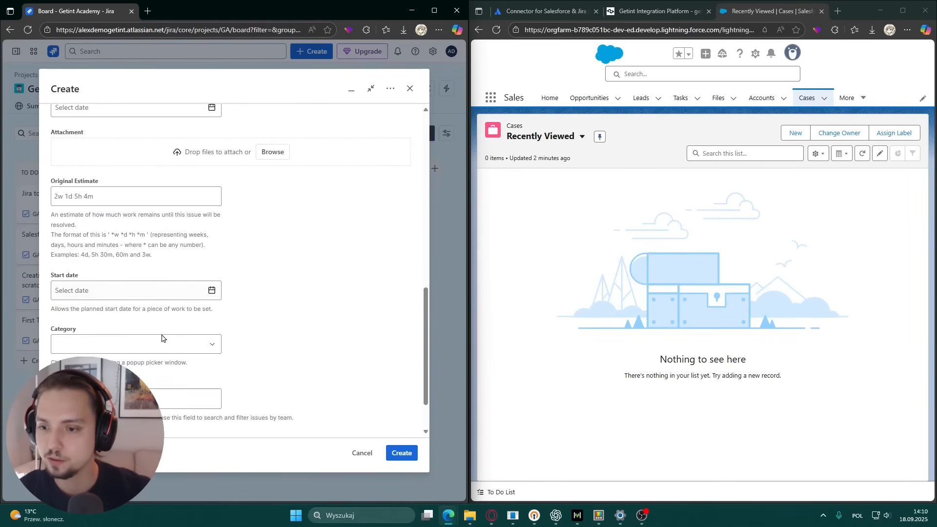
{"action": "left_click", "coordinate": [398, 449]}
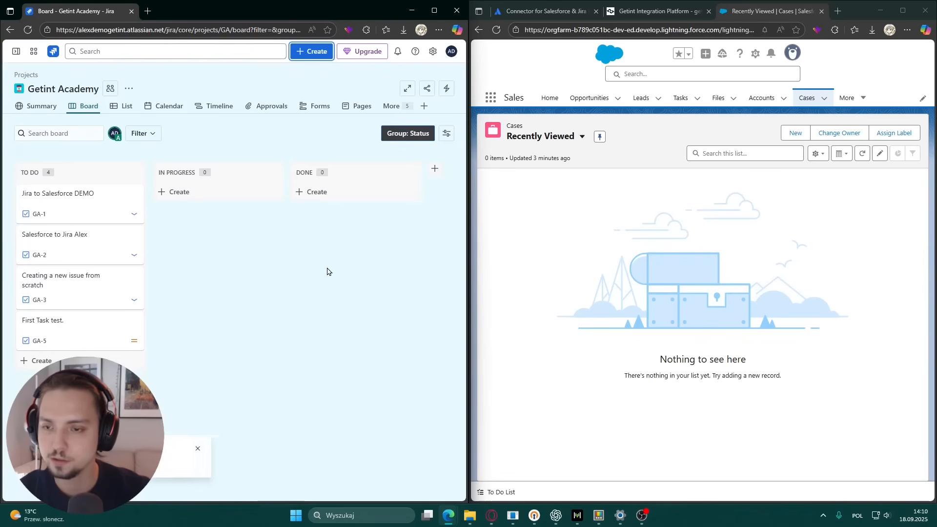
Step: Open the newly created "First task to SF" task and save the comment "Heya :" on it
{"action": "left_click", "coordinate": [77, 464]}
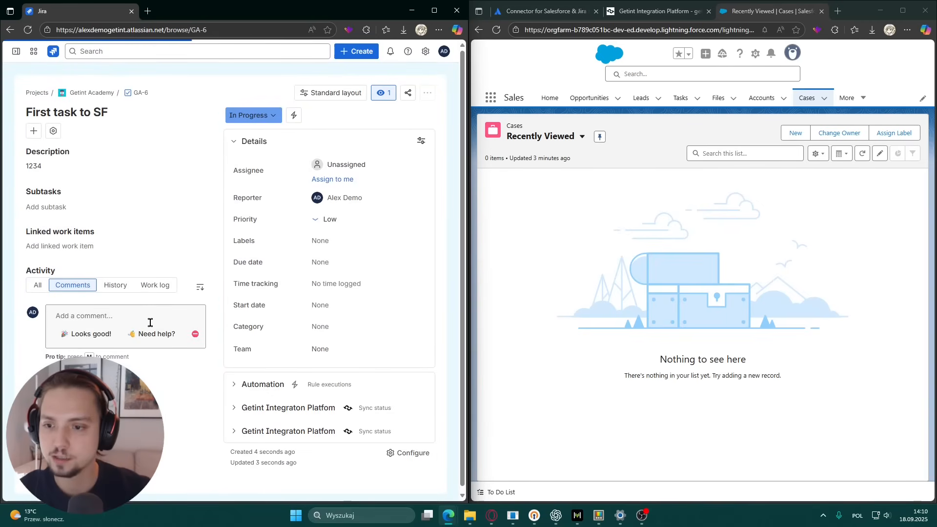
{"action": "left_click", "coordinate": [161, 324]}
{"action": "type", "text": "Hey"}
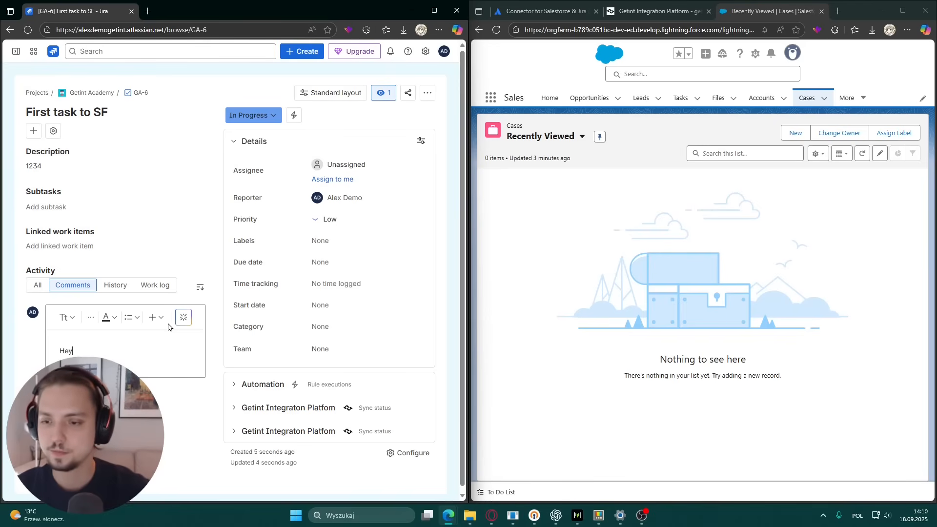
{"action": "type", "text": "a :"}
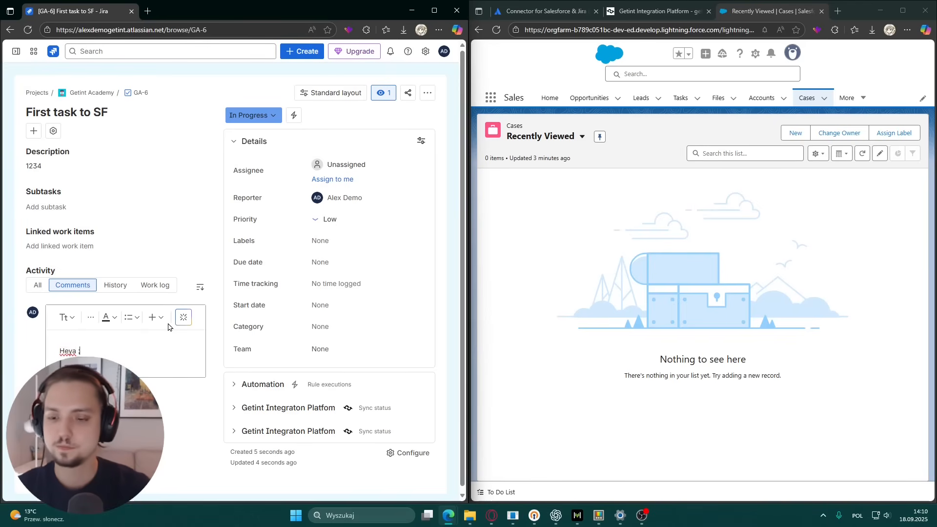
{"action": "left_click", "coordinate": [58, 391]}
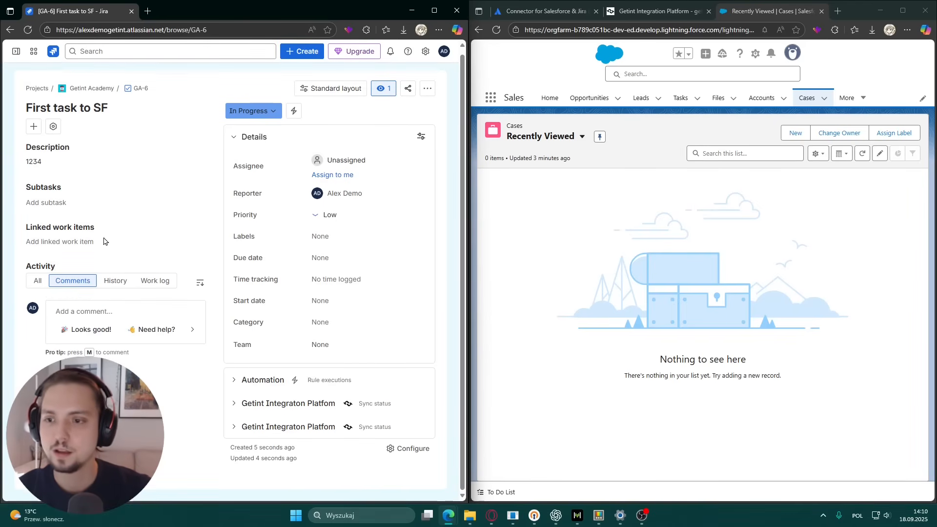
Step: Switch to the Getint platform, open the integration's latest runs and refresh the list
{"action": "left_click", "coordinate": [703, 264]}
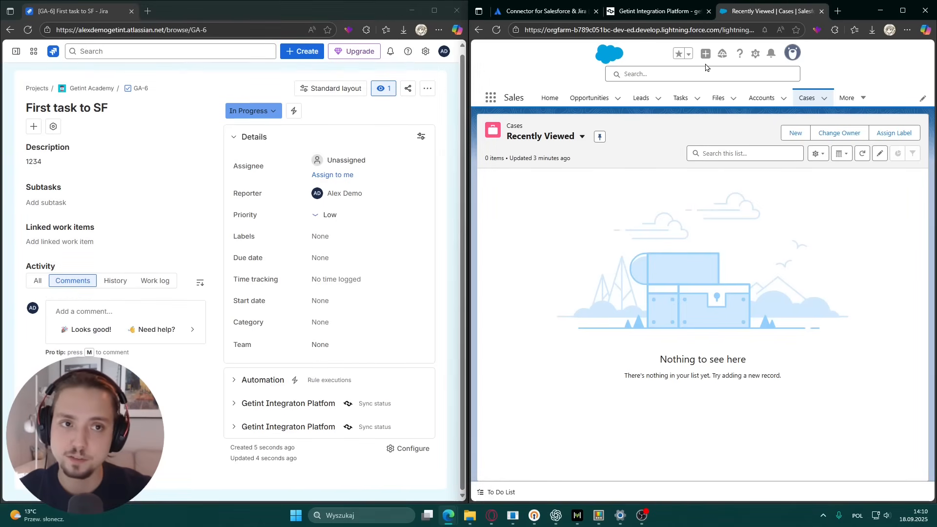
{"action": "left_click", "coordinate": [665, 18]}
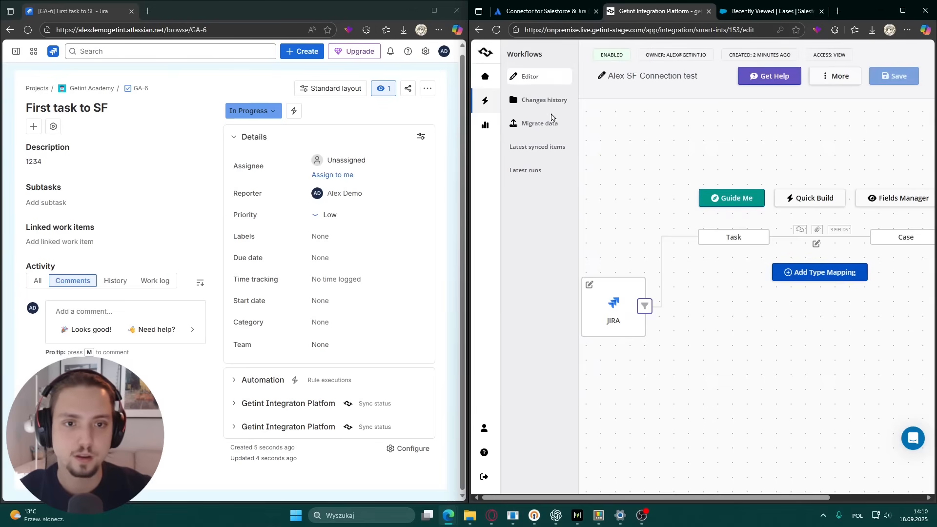
{"action": "left_click", "coordinate": [532, 169]}
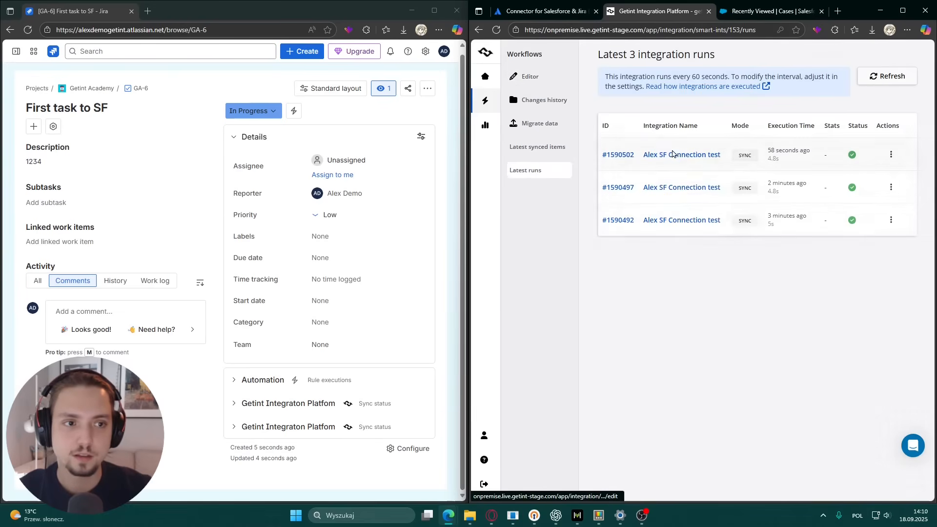
{"action": "left_click", "coordinate": [881, 76]}
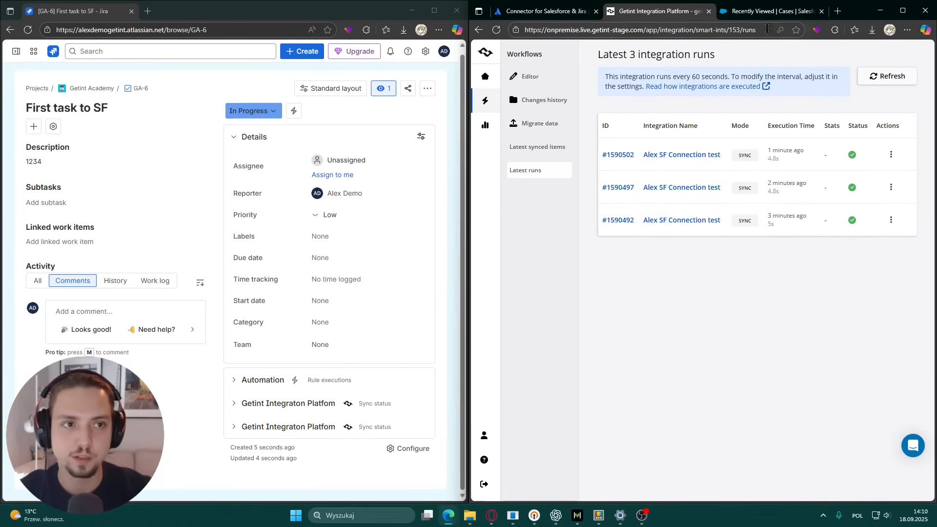
Step: Check the Salesforce case list, return to Getint and keep refreshing the latest integration runs to follow the sync
{"action": "left_click", "coordinate": [766, 12]}
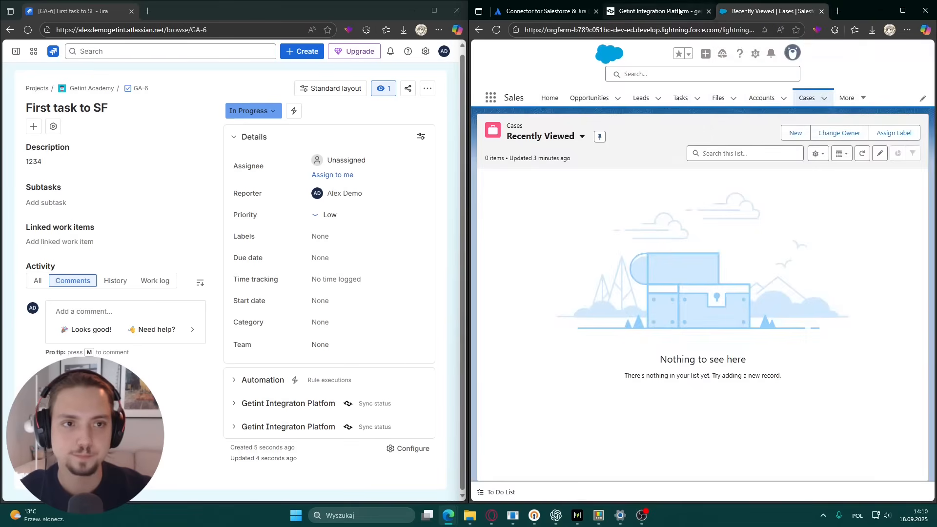
{"action": "left_click", "coordinate": [653, 11]}
{"action": "left_click", "coordinate": [887, 76]}
{"action": "left_click", "coordinate": [882, 79]}
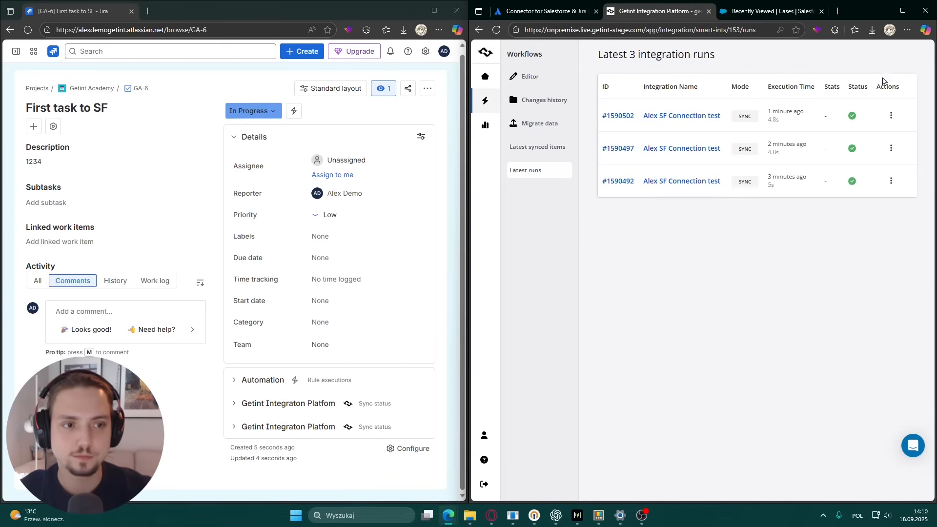
{"action": "left_click", "coordinate": [882, 79]}
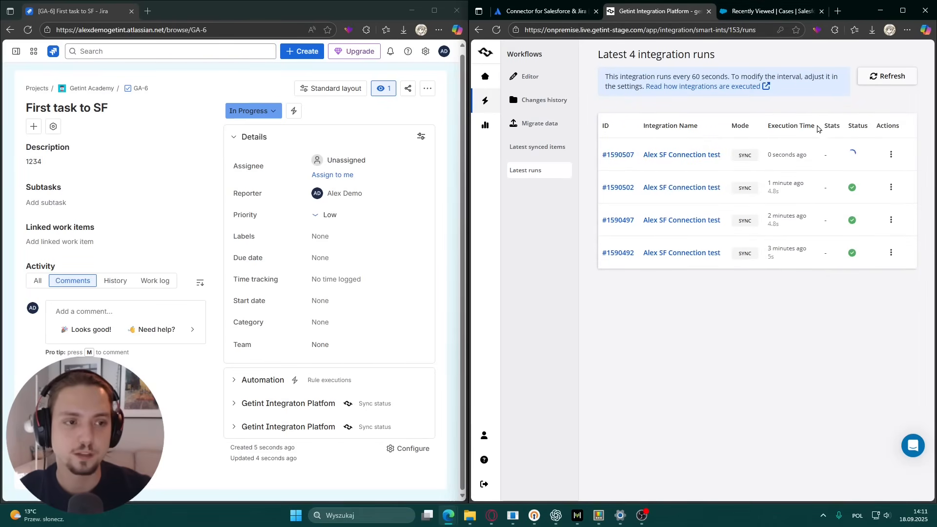
{"action": "left_click", "coordinate": [769, 11]}
{"action": "left_click", "coordinate": [653, 11]}
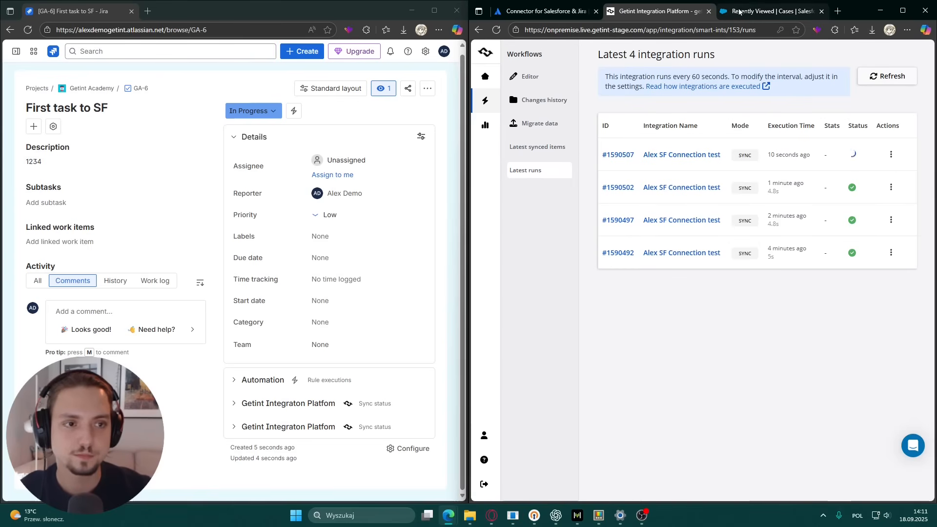
{"action": "left_click", "coordinate": [887, 82]}
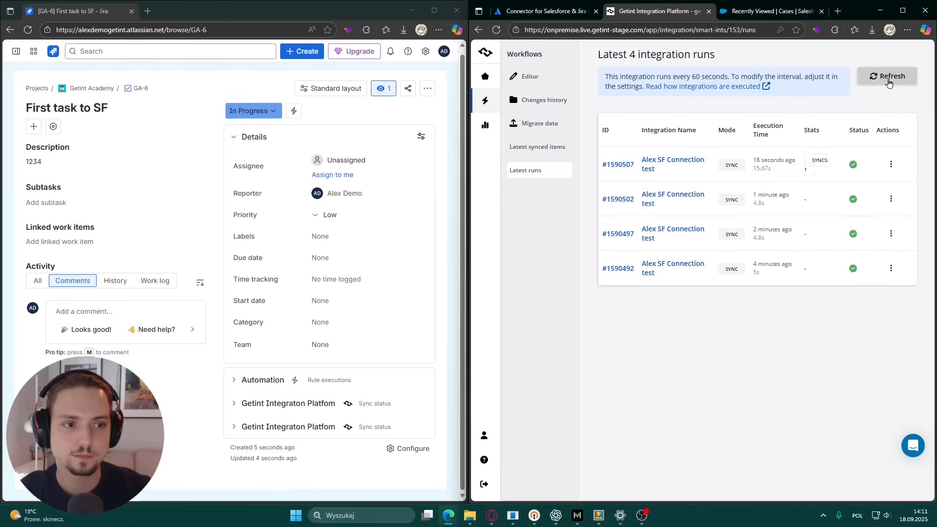
Step: Switch to Salesforce, open the "First task to SF" case and compare its fields and feed comment with the Jira task
{"action": "left_click", "coordinate": [793, 14]}
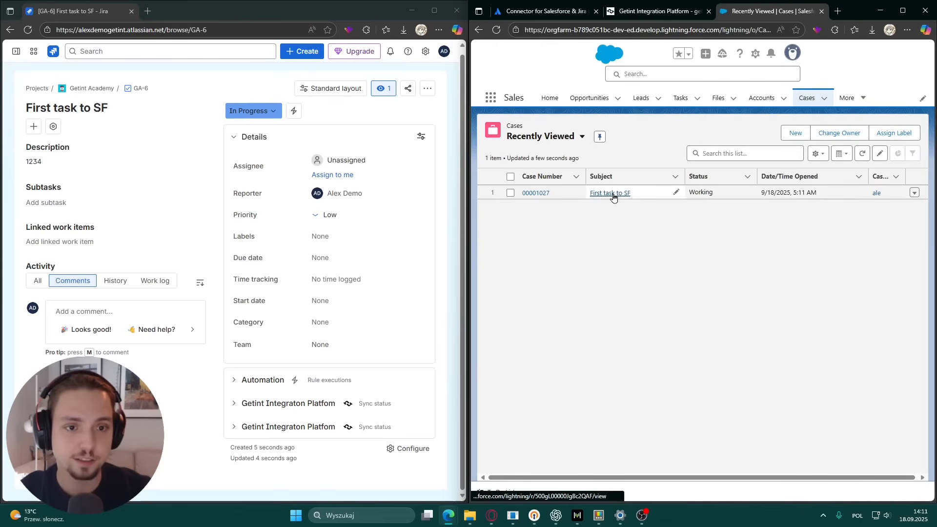
{"action": "left_click", "coordinate": [610, 193]}
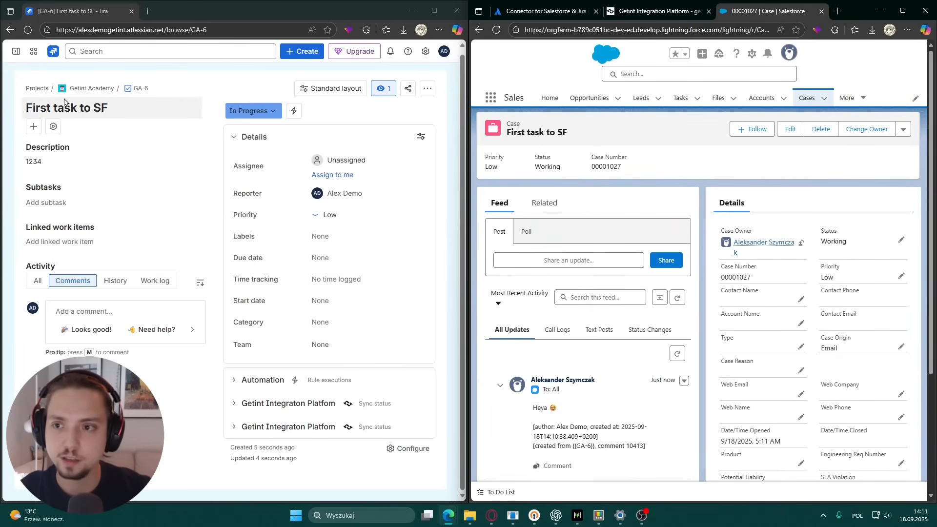
{"action": "scroll", "coordinate": [596, 233], "scroll_direction": "down", "scroll_amount": 2}
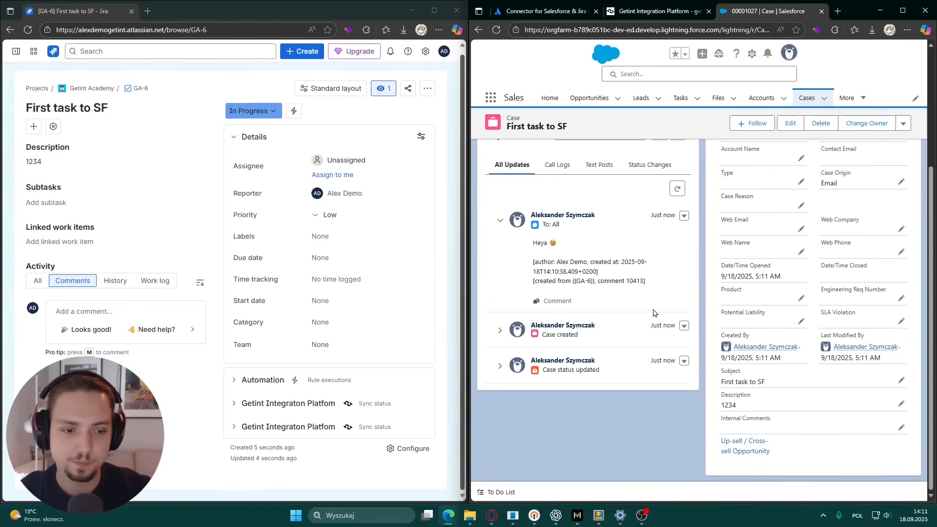
{"action": "scroll", "coordinate": [824, 334], "scroll_direction": "up", "scroll_amount": 2}
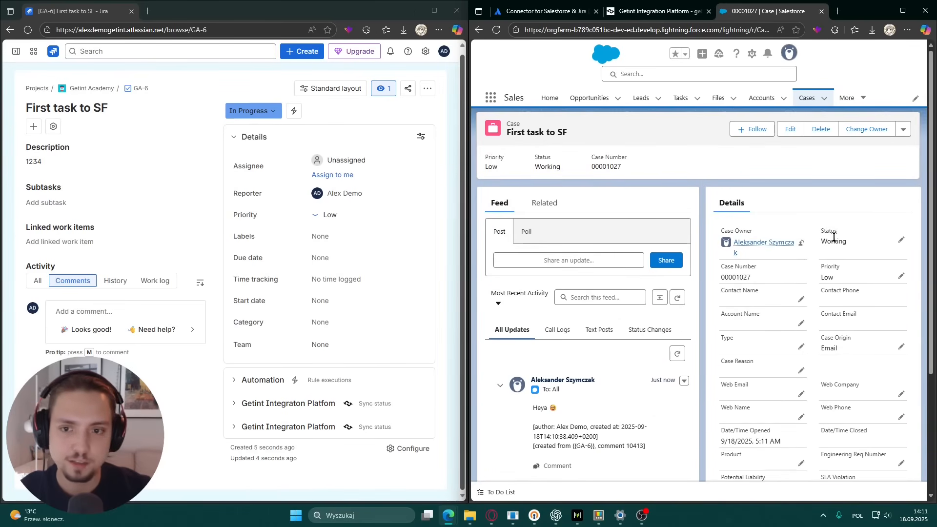
{"action": "scroll", "coordinate": [234, 142], "scroll_direction": "up", "scroll_amount": 1}
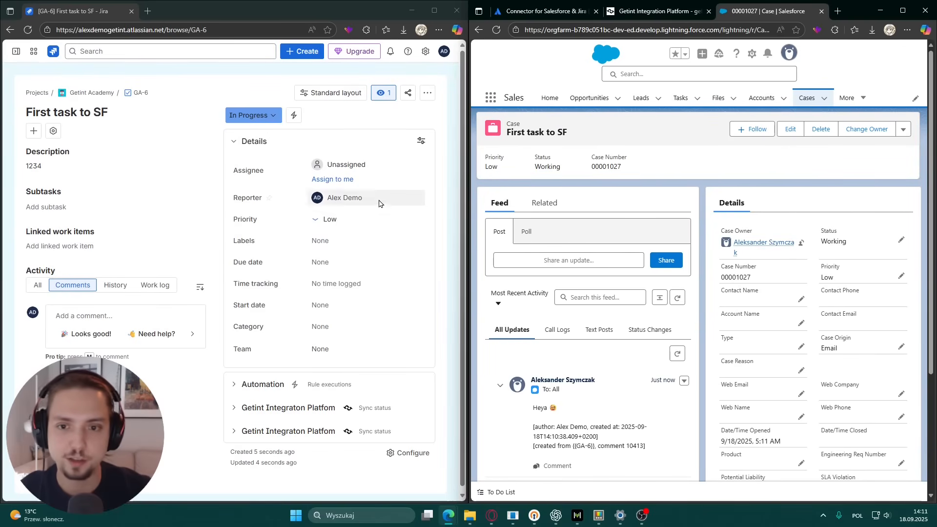
{"action": "scroll", "coordinate": [790, 376], "scroll_direction": "down", "scroll_amount": 4}
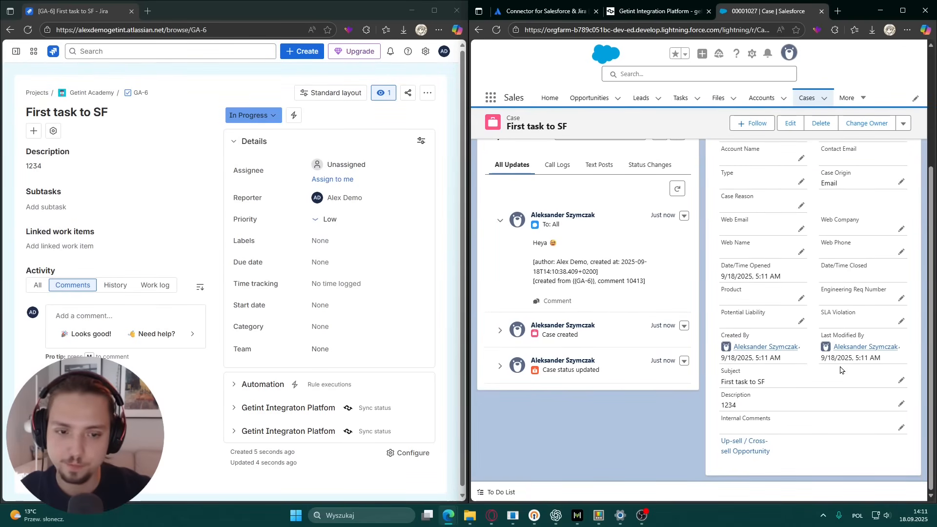
{"action": "scroll", "coordinate": [730, 324], "scroll_direction": "up", "scroll_amount": 4}
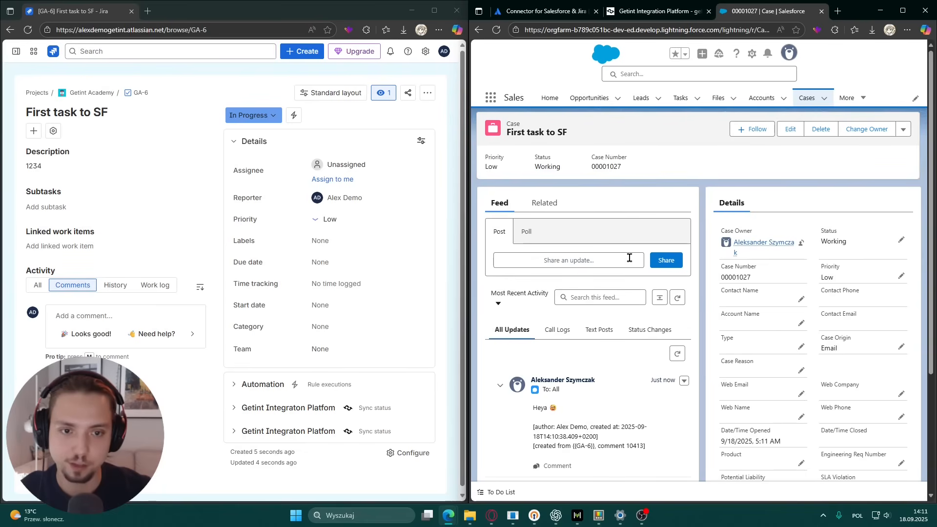
Step: Add "5678" as a second line to the case's description and save the case
{"action": "scroll", "coordinate": [634, 317], "scroll_direction": "down", "scroll_amount": 3}
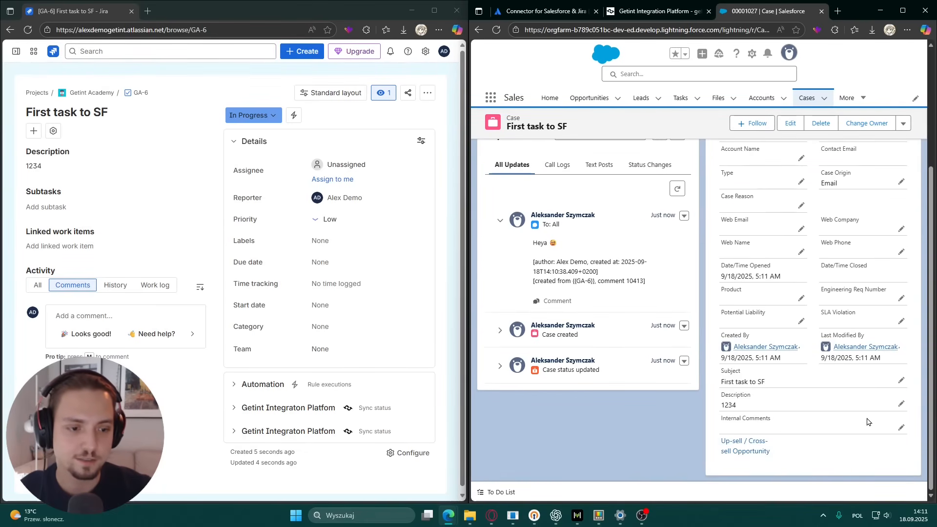
{"action": "left_click", "coordinate": [900, 404]}
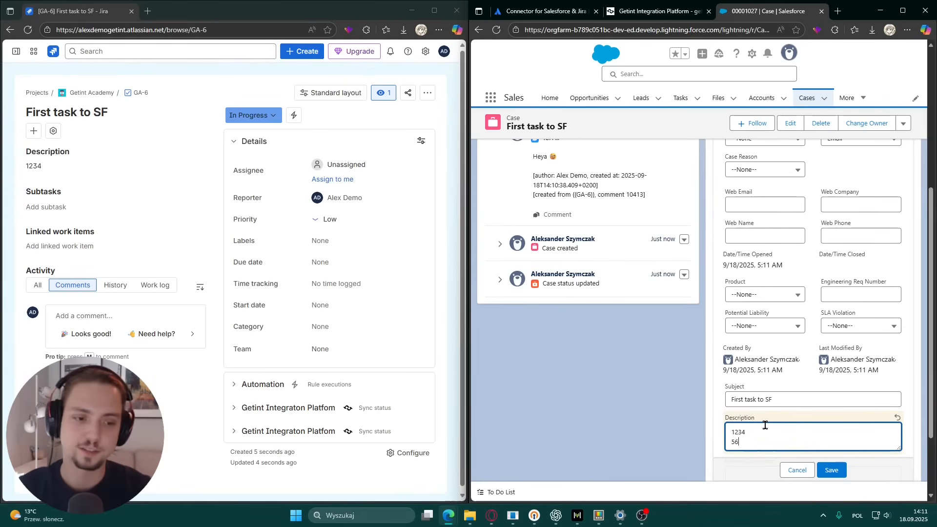
{"action": "left_click", "coordinate": [831, 470]}
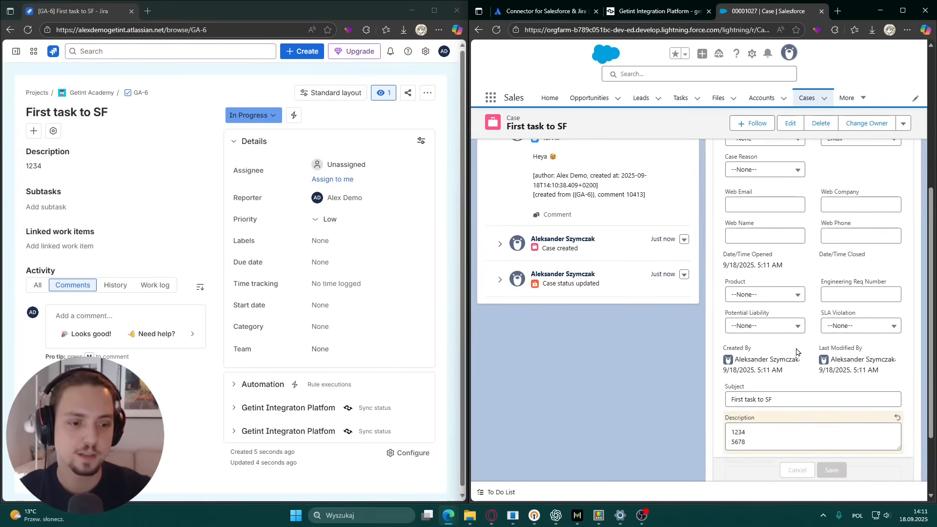
Step: Start a new Salesforce case with its status set to Escalated and priority set to High
{"action": "left_click", "coordinate": [806, 98]}
{"action": "left_click", "coordinate": [795, 133]}
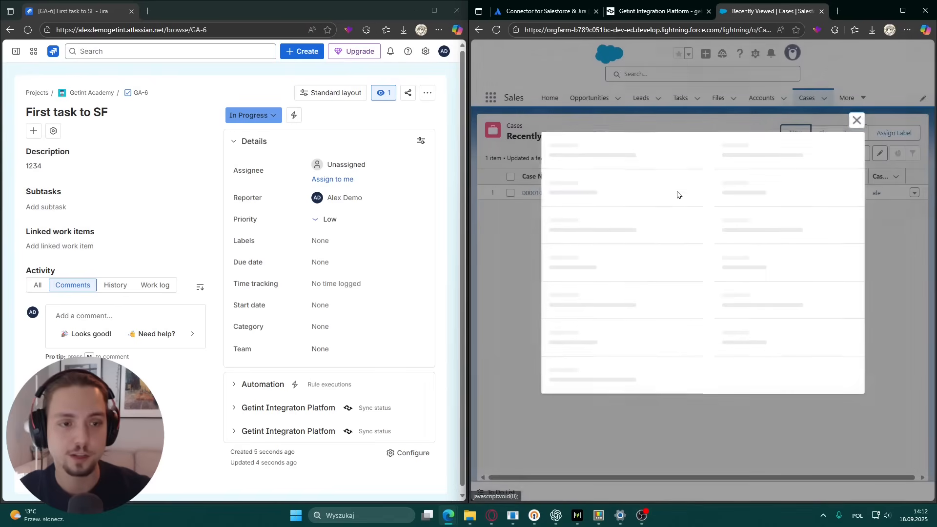
{"action": "left_click", "coordinate": [722, 155]}
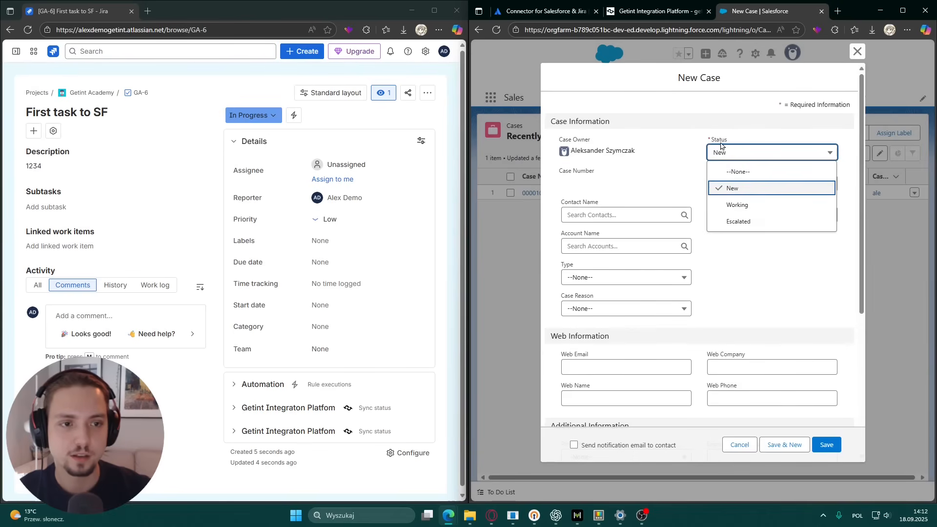
{"action": "left_click", "coordinate": [759, 224]}
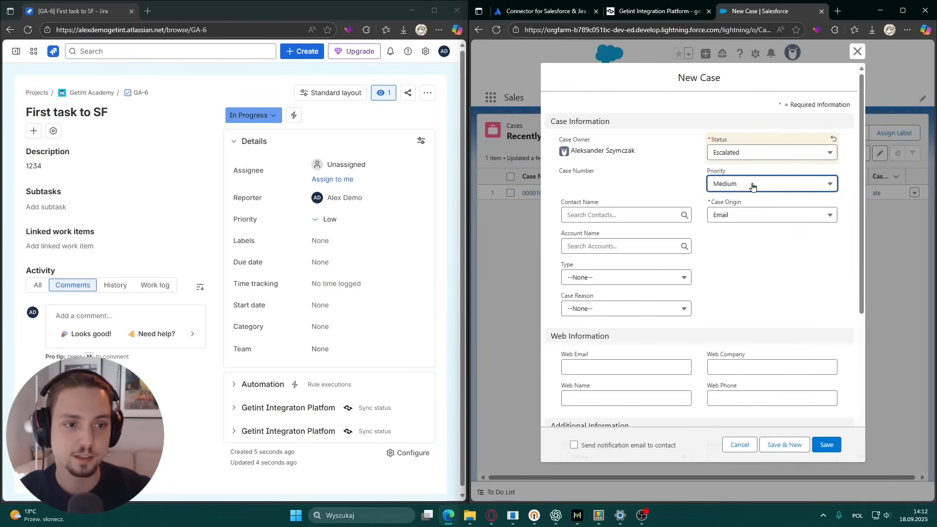
{"action": "left_click", "coordinate": [753, 184]}
{"action": "left_click", "coordinate": [736, 218]}
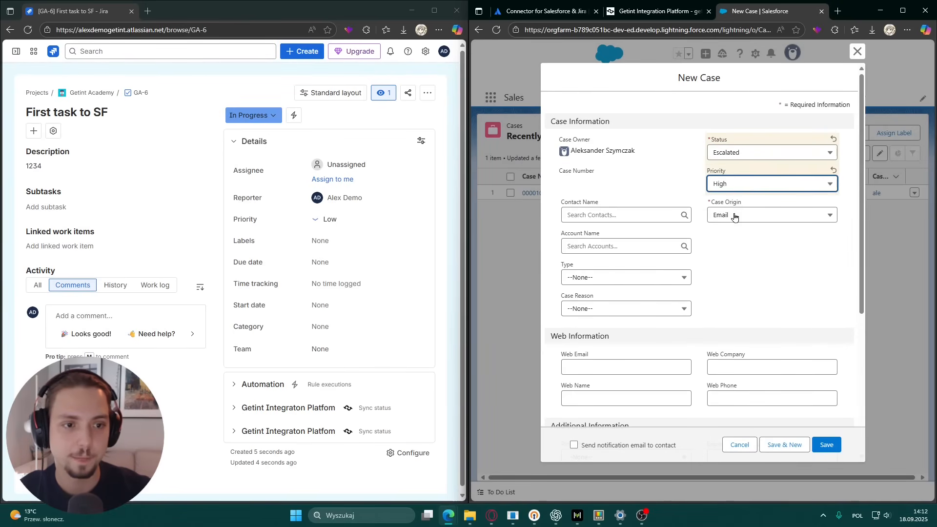
Step: Enter "SF to Jira" as the new case's subject and "hey" as its description
{"action": "left_click", "coordinate": [747, 237]}
{"action": "scroll", "coordinate": [705, 232], "scroll_direction": "down", "scroll_amount": 5}
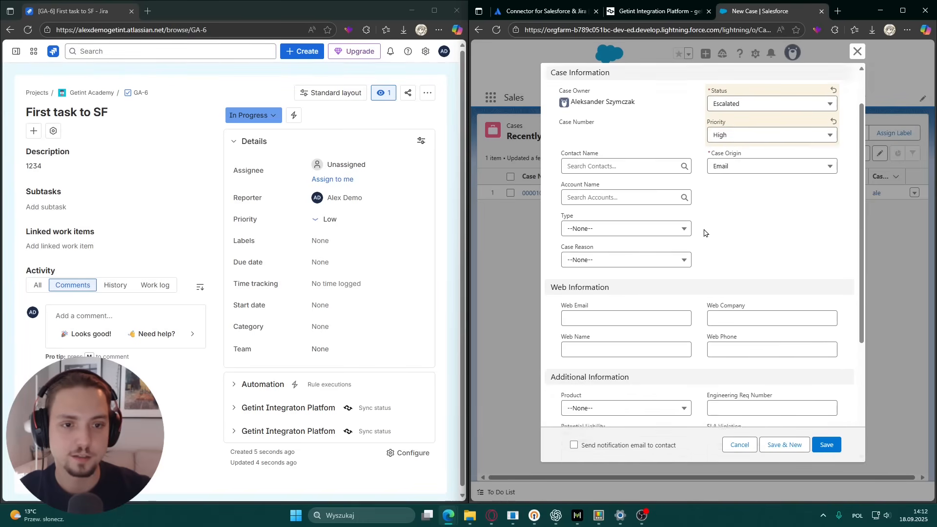
{"action": "left_click", "coordinate": [610, 320]}
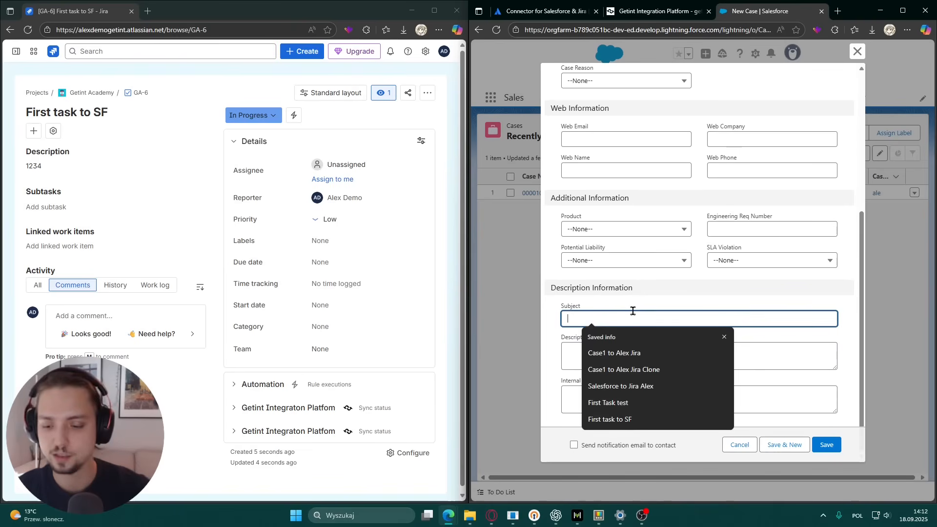
{"action": "type", "text": "SF to Ji"}
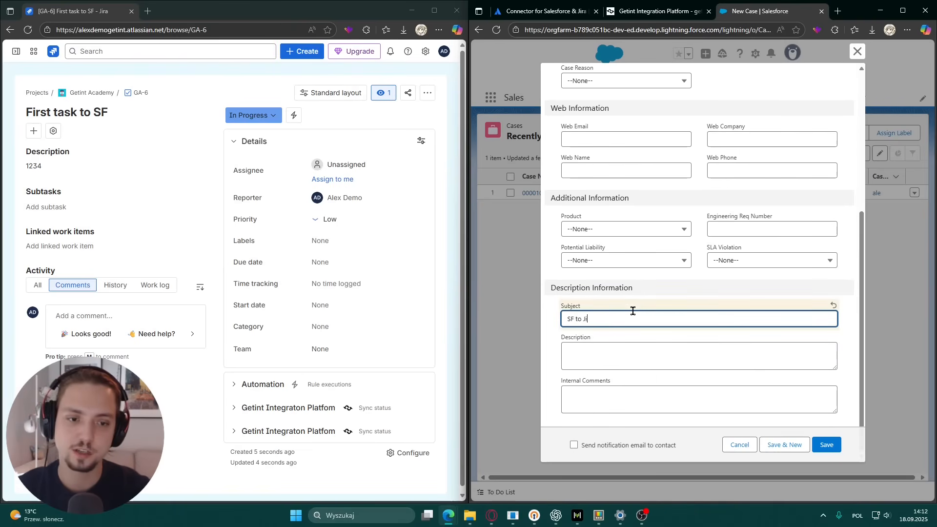
{"action": "type", "text": "ra"}
{"action": "key", "text": "Tab"}
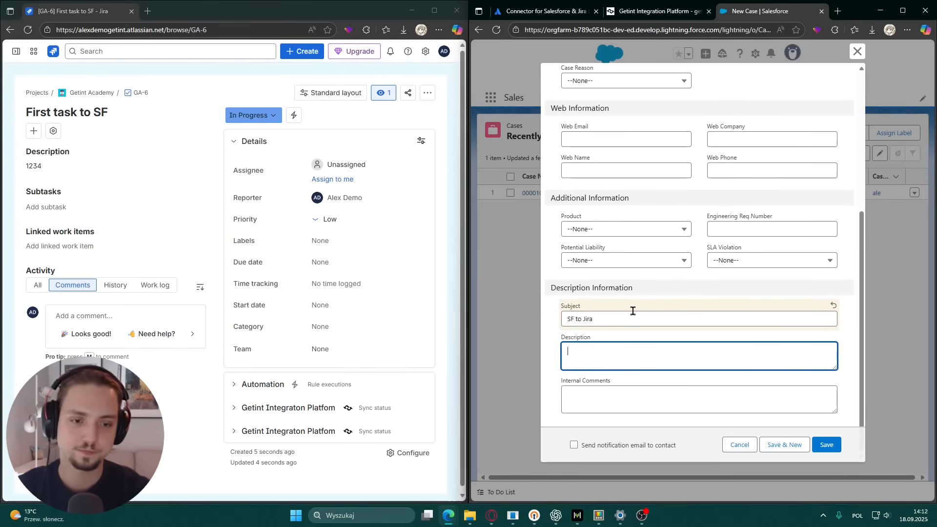
{"action": "type", "text": "hey"}
Step: Enter "bye" as the internal comment and save the new case
{"action": "left_click", "coordinate": [629, 393]}
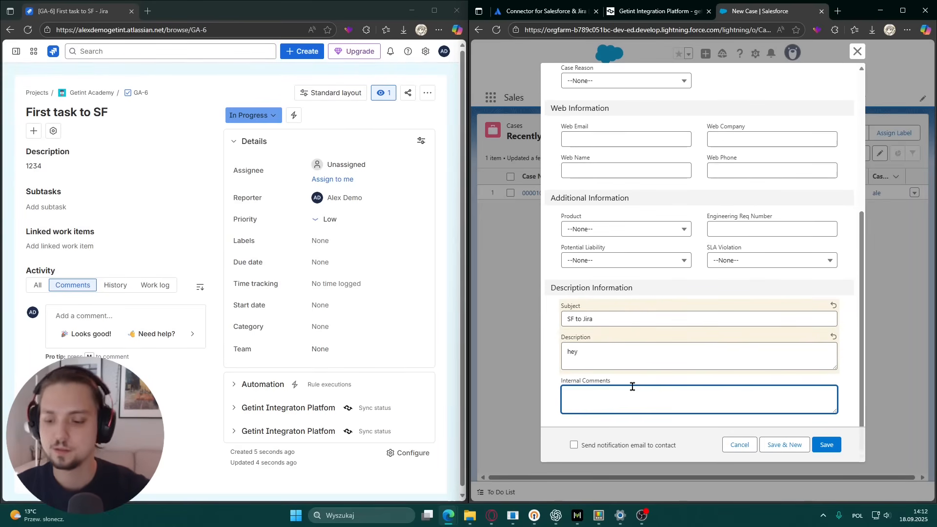
{"action": "type", "text": "bye"}
{"action": "left_click", "coordinate": [828, 444]}
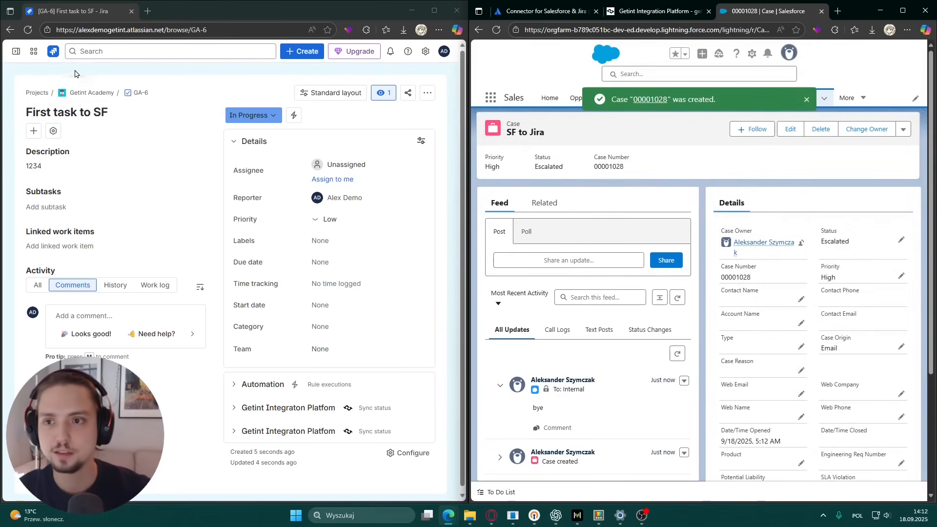
Step: Open the Getint Academy board in Jira, then switch to Getint and refresh the latest runs to follow the new case's sync
{"action": "left_click", "coordinate": [92, 92]}
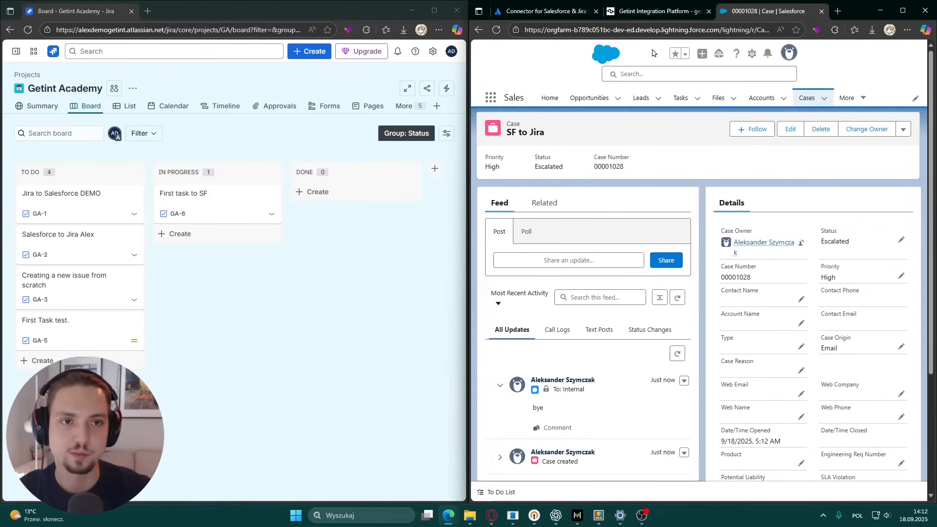
{"action": "left_click", "coordinate": [653, 11]}
{"action": "left_click", "coordinate": [876, 81]}
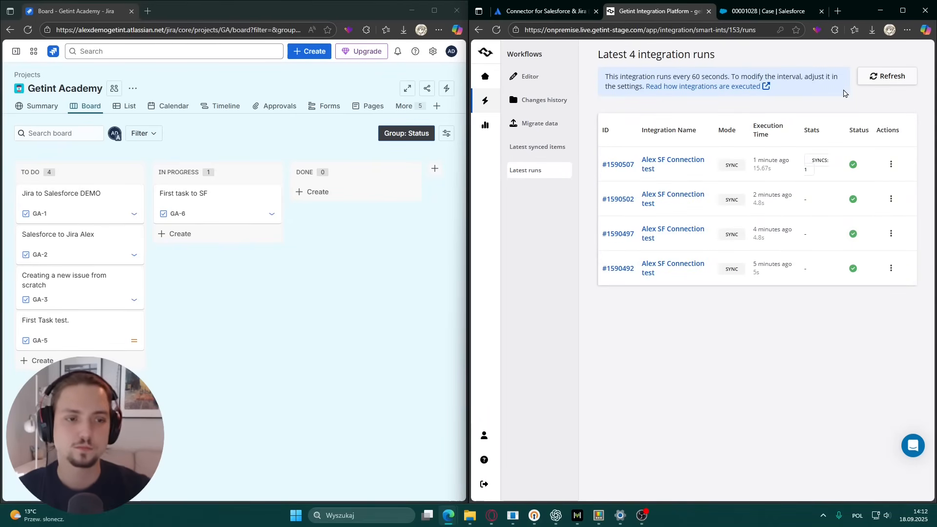
{"action": "left_click", "coordinate": [887, 77]}
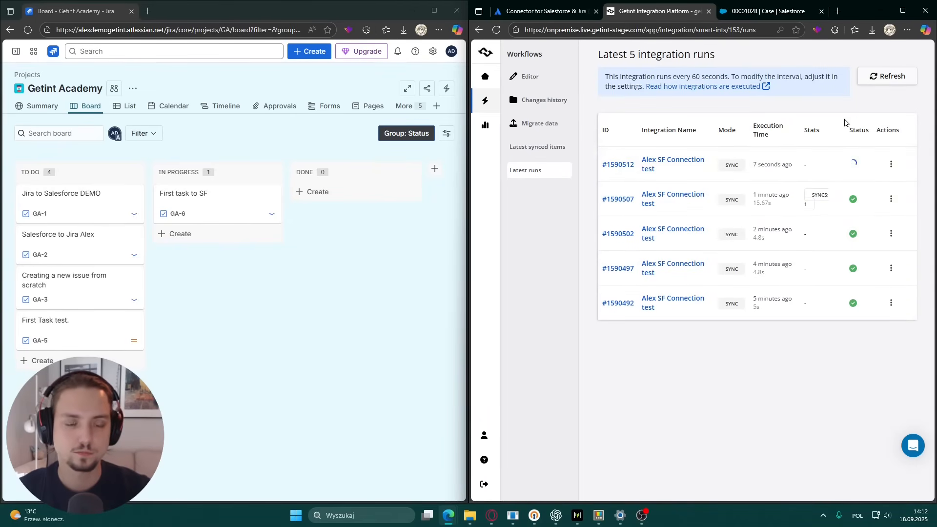
{"action": "left_click", "coordinate": [875, 80]}
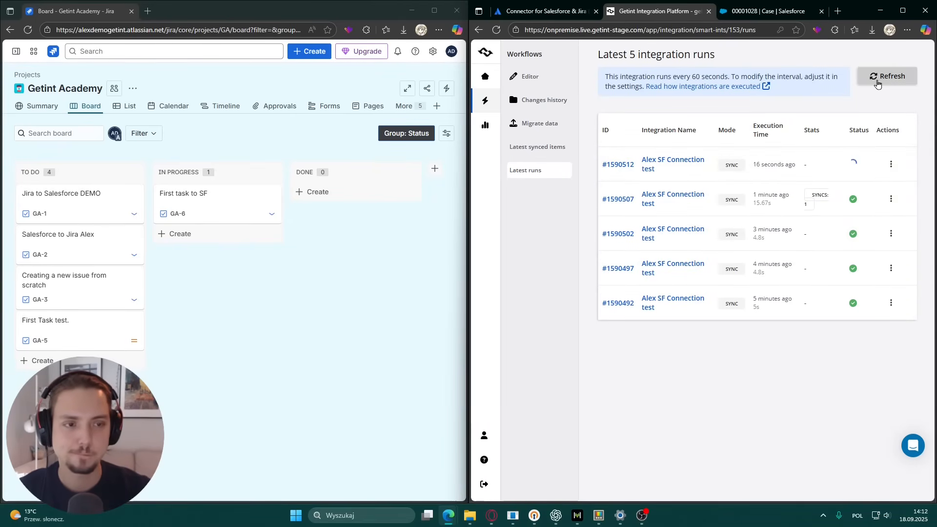
{"action": "left_click", "coordinate": [877, 84]}
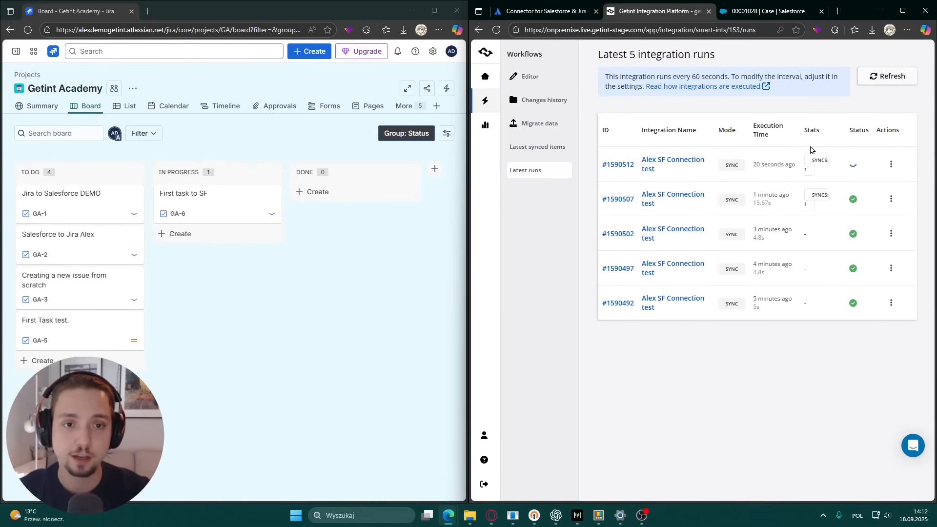
{"action": "left_click", "coordinate": [881, 81]}
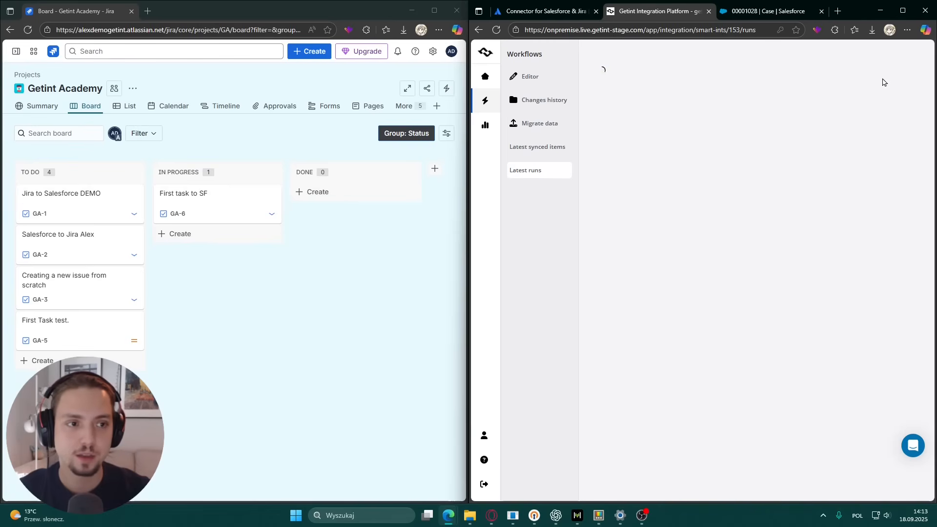
Step: Bring up the Salesforce case, reload the Jira board and open the "SF to Jira" task to compare its details and comment
{"action": "left_click", "coordinate": [777, 15]}
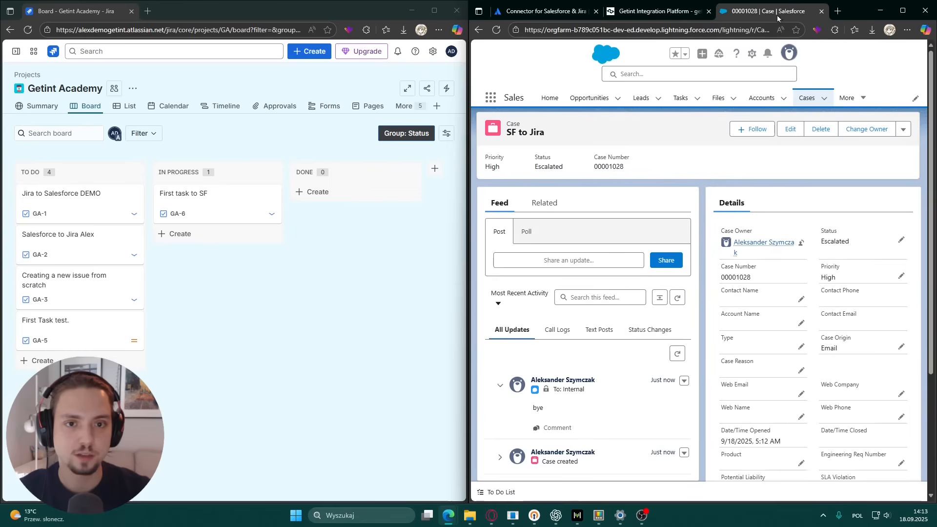
{"action": "left_click", "coordinate": [28, 29]}
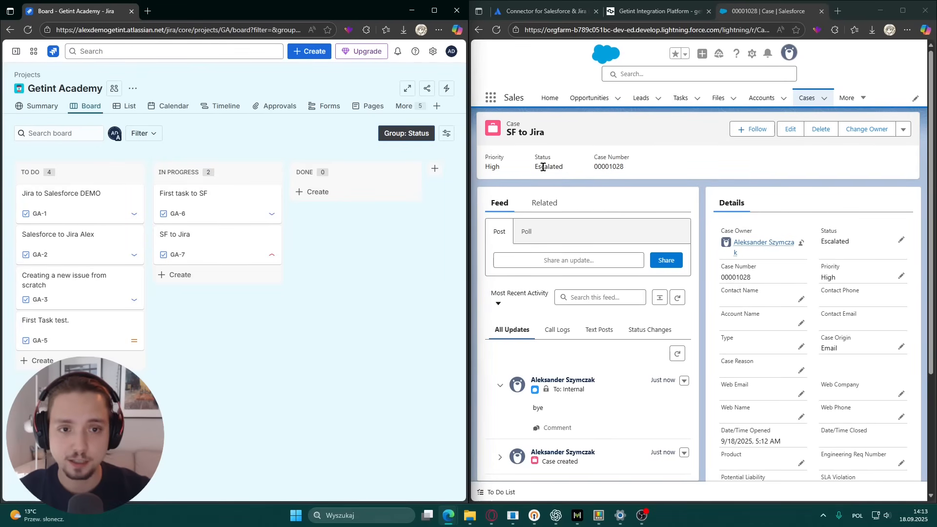
{"action": "left_click", "coordinate": [217, 237]}
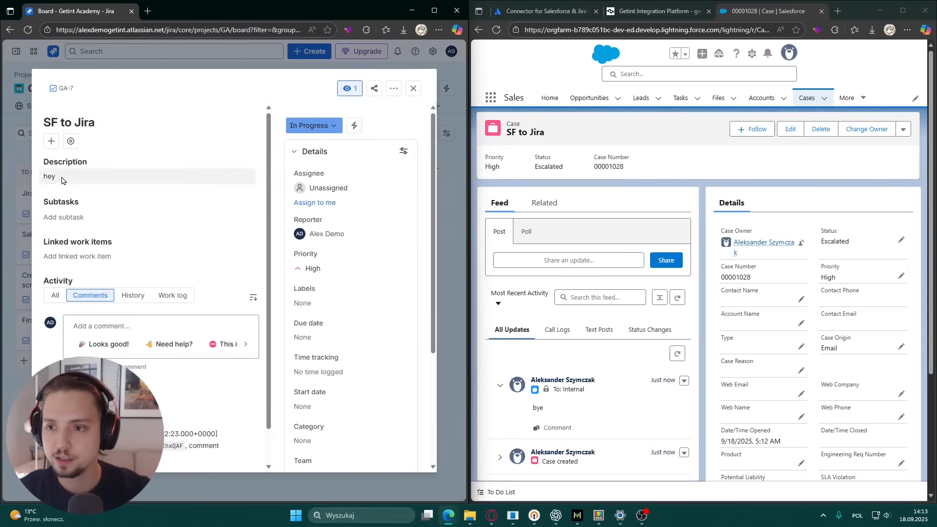
{"action": "scroll", "coordinate": [98, 224], "scroll_direction": "down", "scroll_amount": 1}
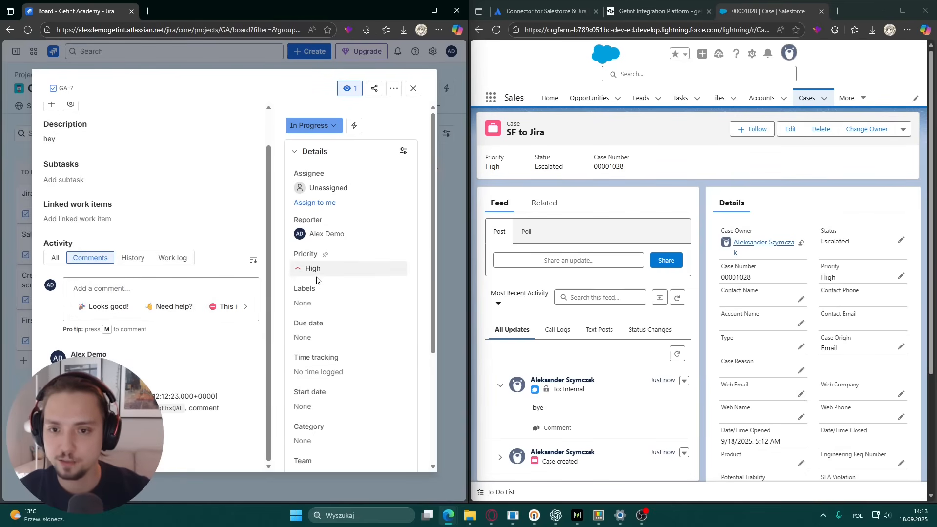
Step: Check the Salesforce case's details against the "SF to Jira" task, then replace that task view with "First task to SF" from the board
{"action": "scroll", "coordinate": [683, 256], "scroll_direction": "down", "scroll_amount": 1}
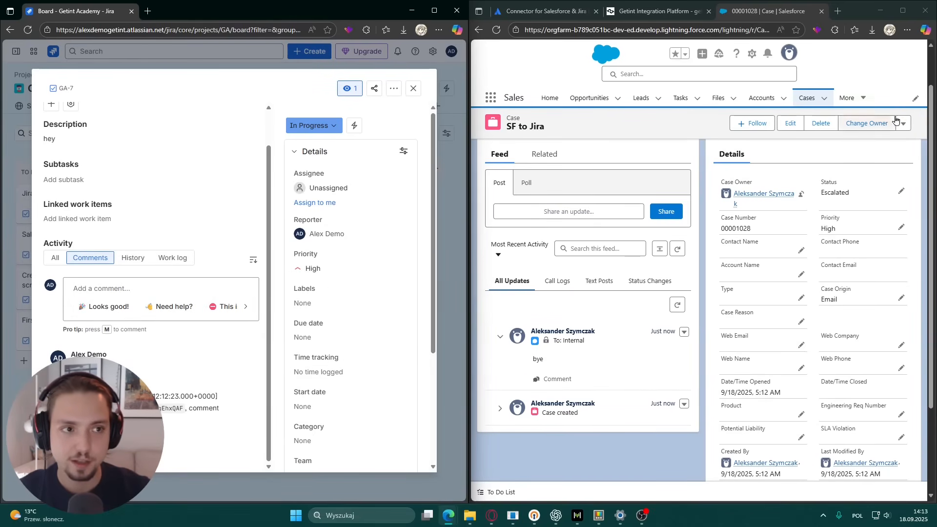
{"action": "left_click", "coordinate": [413, 88]}
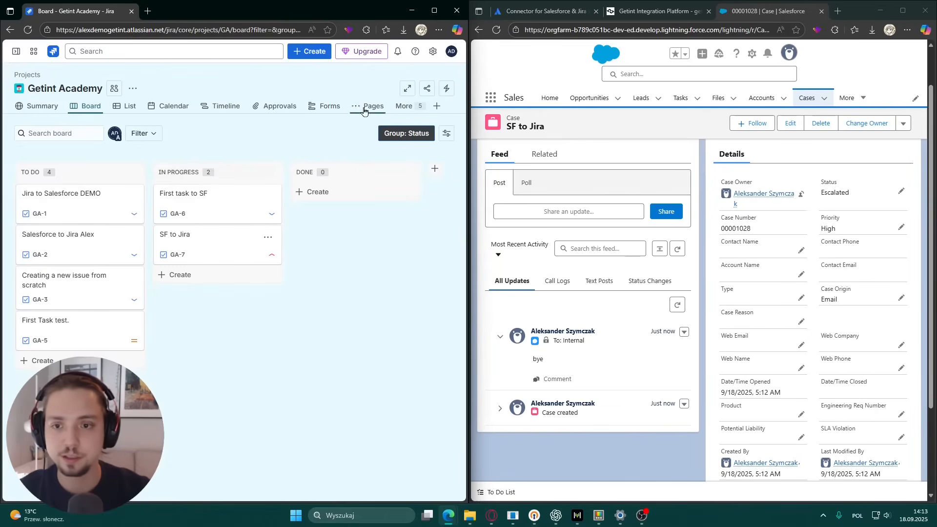
{"action": "left_click", "coordinate": [196, 200]}
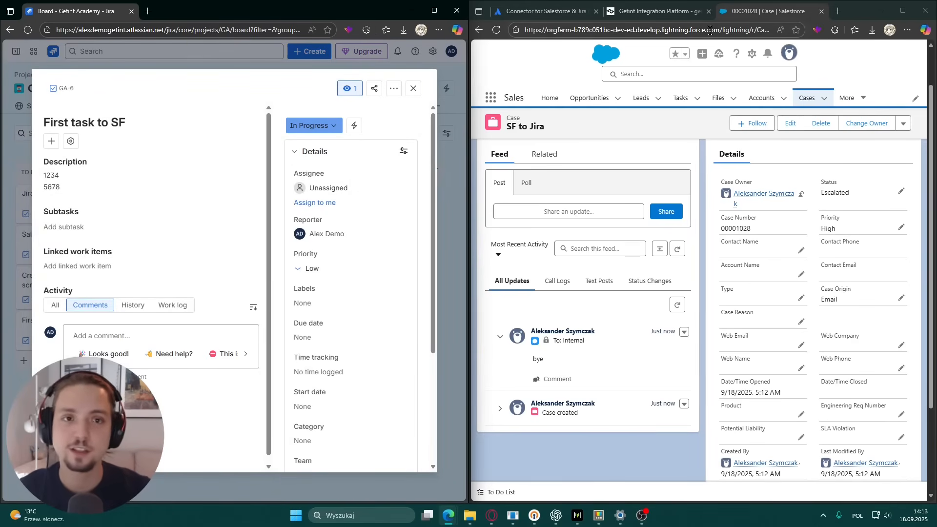
Step: Switch to Getint and review the Task - Case mapping in the workflow editor, covering its field, status, and comment and attachment settings
{"action": "left_click", "coordinate": [656, 12]}
{"action": "left_click", "coordinate": [537, 77]}
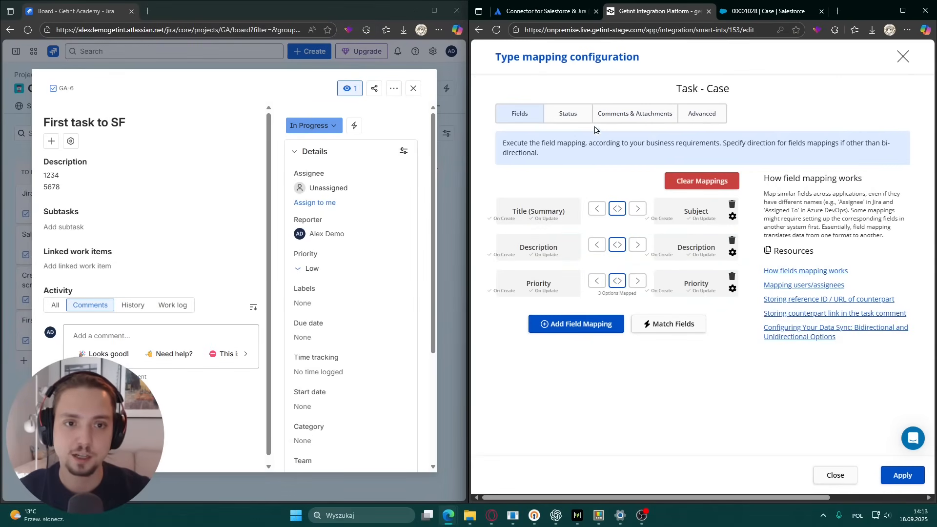
{"action": "left_click", "coordinate": [580, 116]}
{"action": "left_click", "coordinate": [623, 120]}
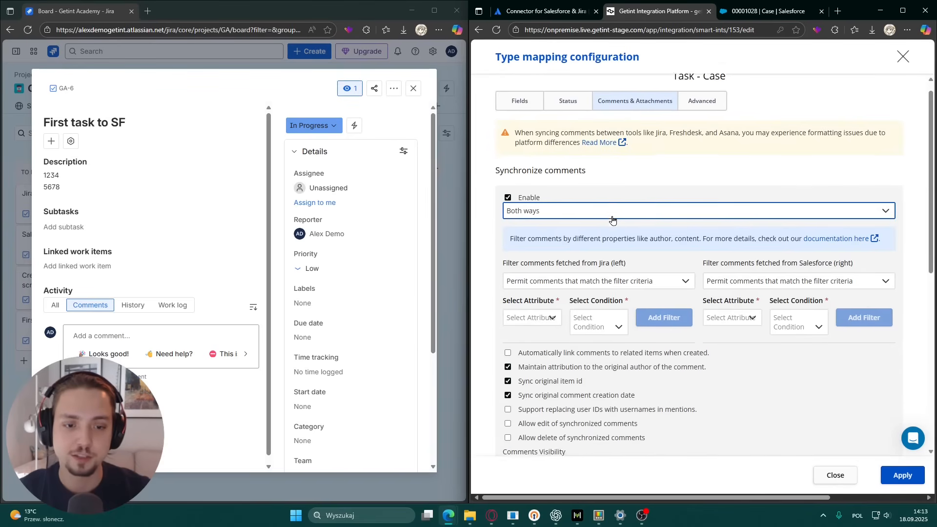
{"action": "scroll", "coordinate": [610, 218], "scroll_direction": "down", "scroll_amount": 8}
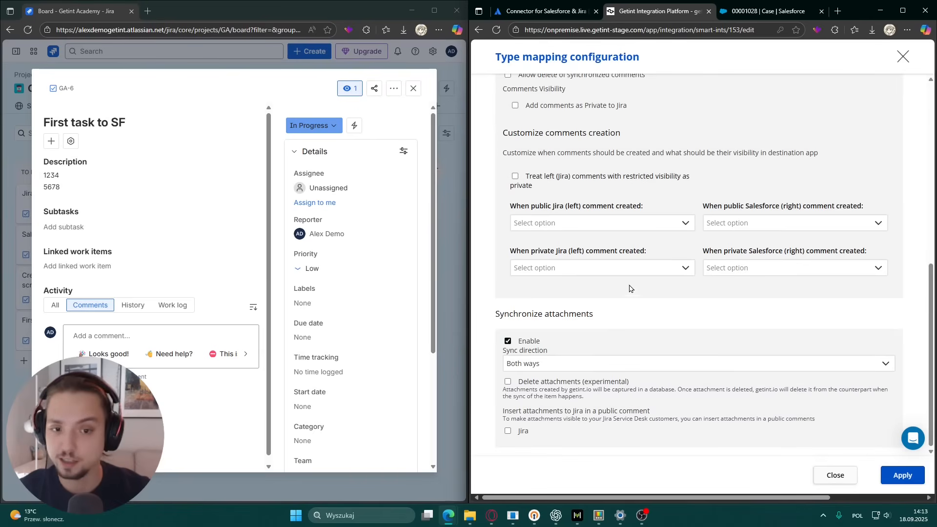
{"action": "scroll", "coordinate": [631, 288], "scroll_direction": "up", "scroll_amount": 8}
{"action": "left_click", "coordinate": [585, 118]}
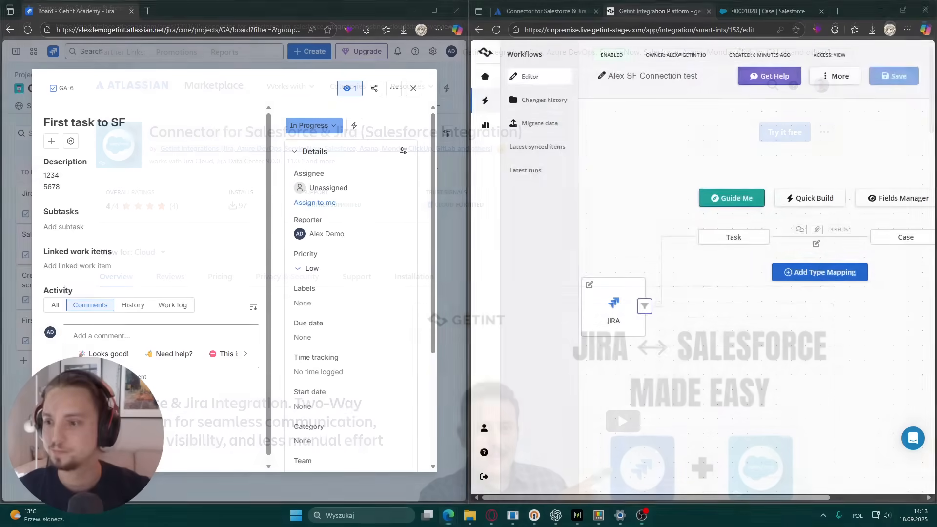